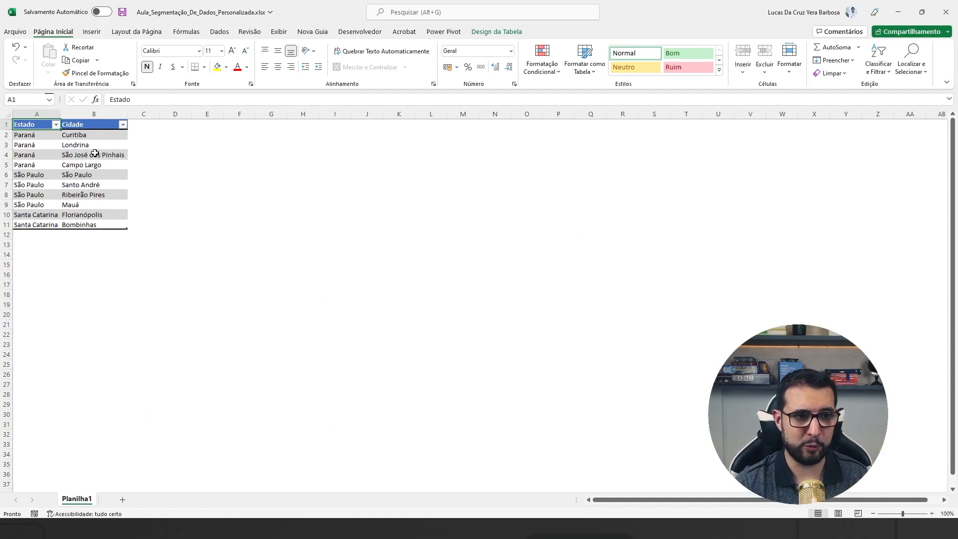
pyautogui.moveTo(35, 124); pyautogui.dragTo(68, 226)
pyautogui.moveTo(76, 129); pyautogui.dragTo(78, 174)
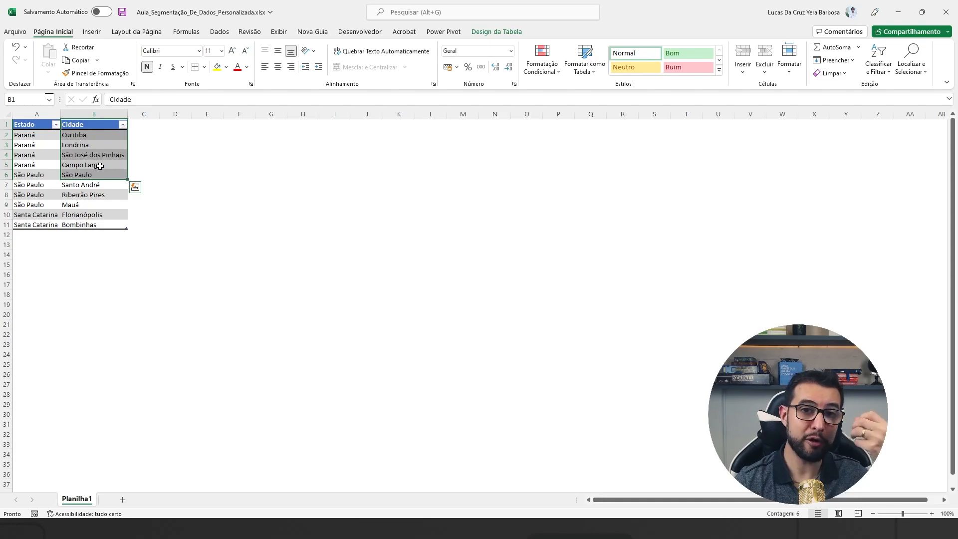
pyautogui.click(83, 138)
pyautogui.click(44, 128)
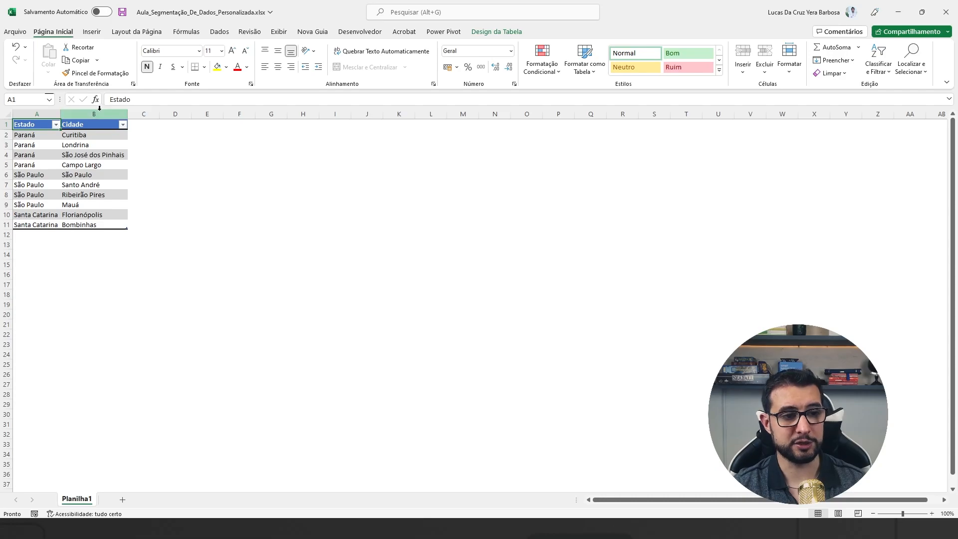
pyautogui.moveTo(40, 126); pyautogui.dragTo(86, 222)
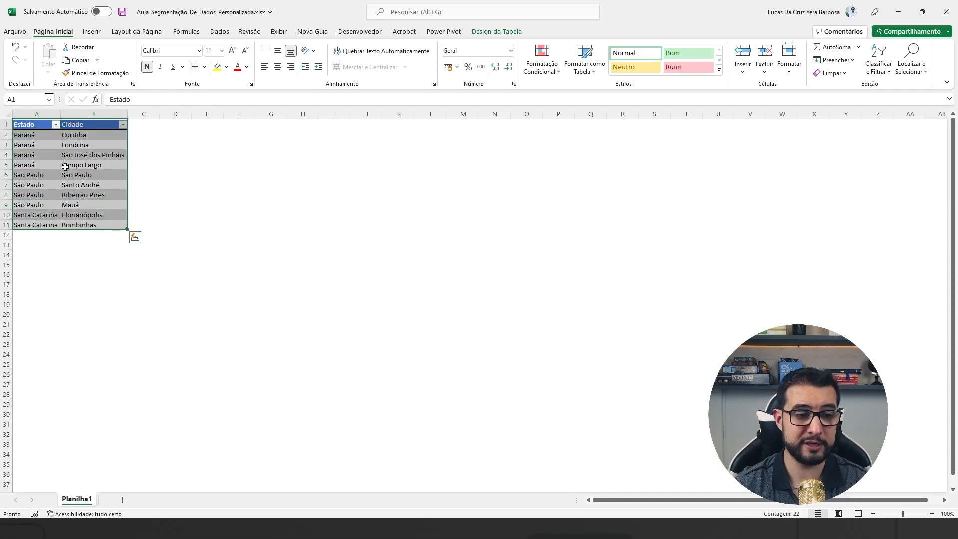
pyautogui.click(32, 125)
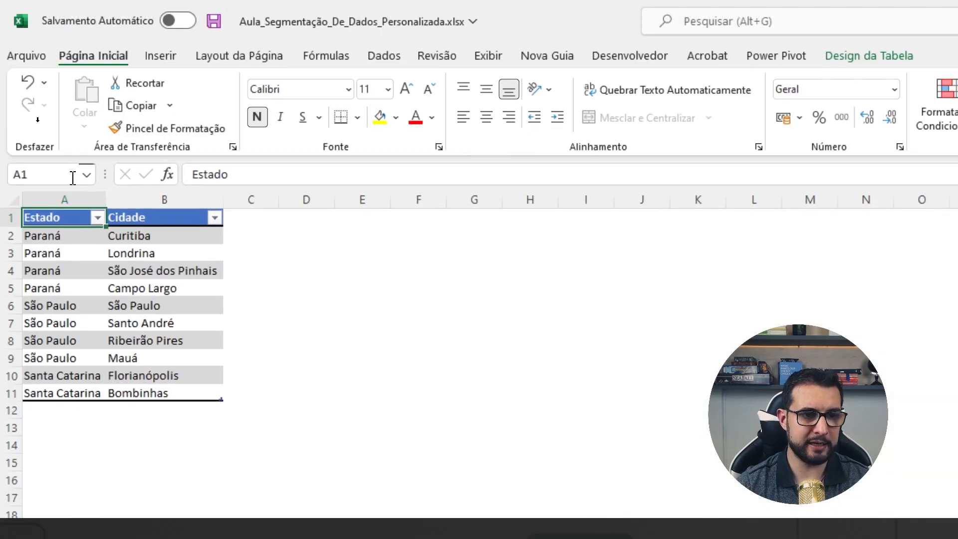
# Convert the Estado and Cidade table into a normal cell range.
pyautogui.click(66, 249)
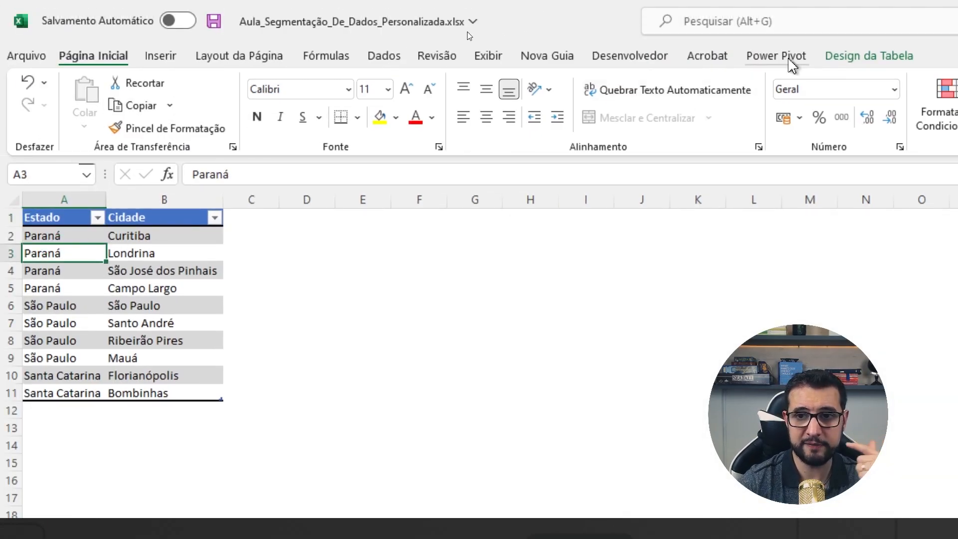
pyautogui.click(827, 62)
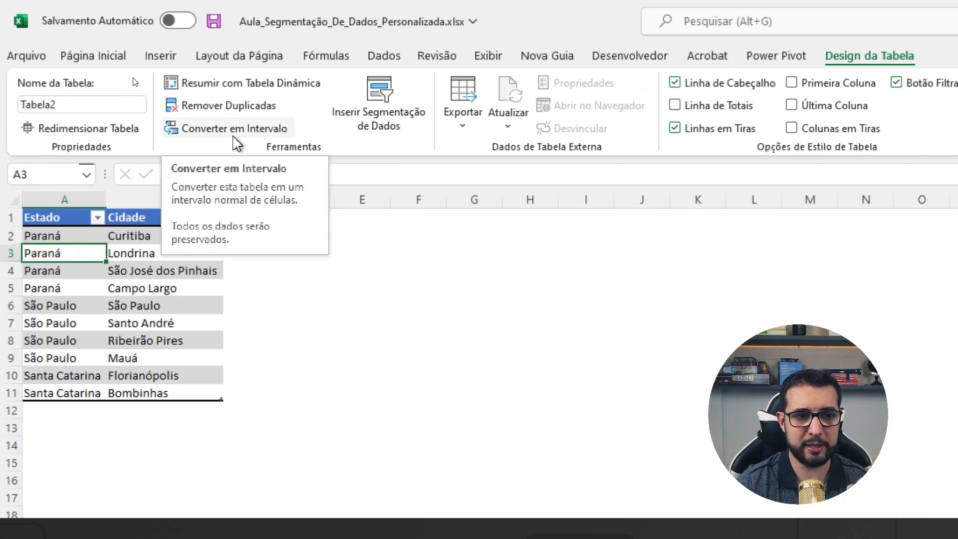
pyautogui.click(230, 136)
pyautogui.press('Return')
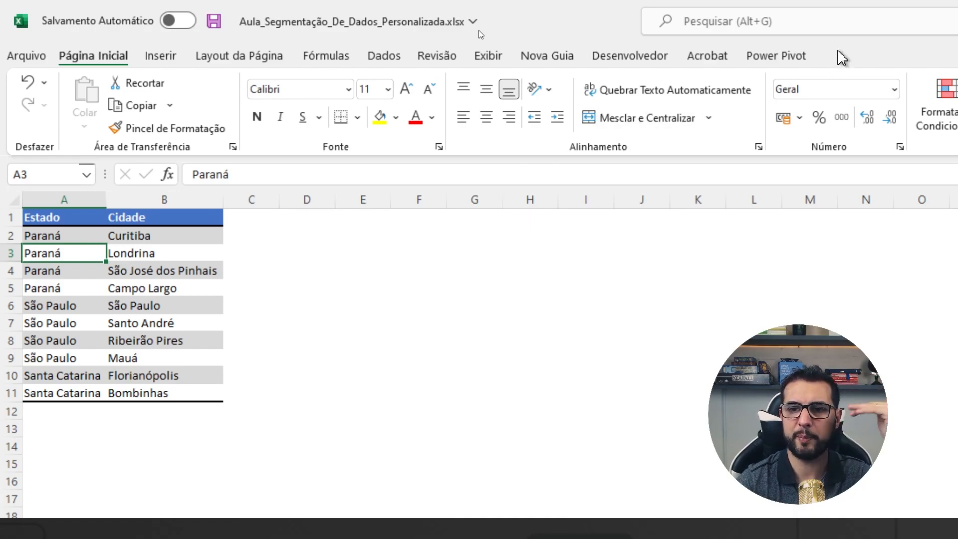
# Format the range A1:B11 as a table with headers, using a blue medium table style.
pyautogui.moveTo(49, 220); pyautogui.dragTo(153, 395)
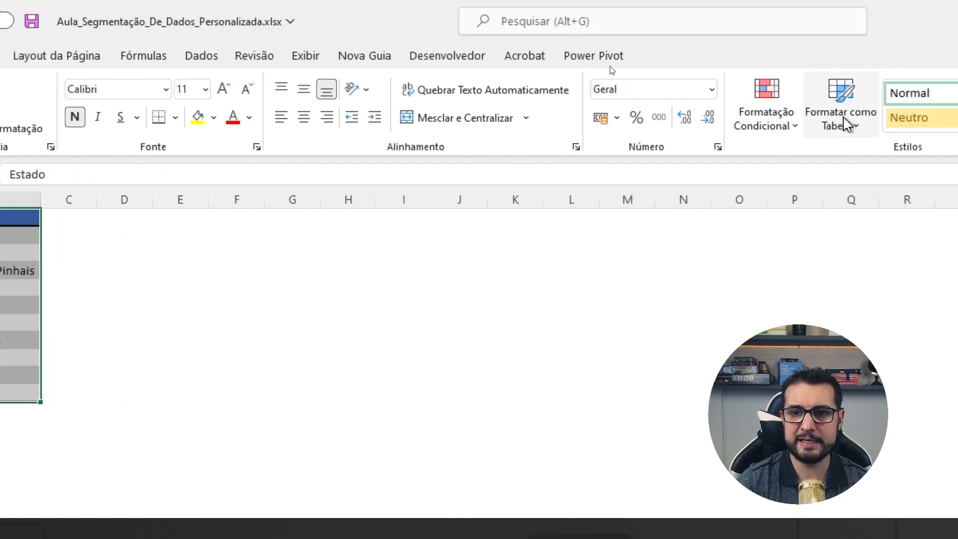
pyautogui.click(660, 131)
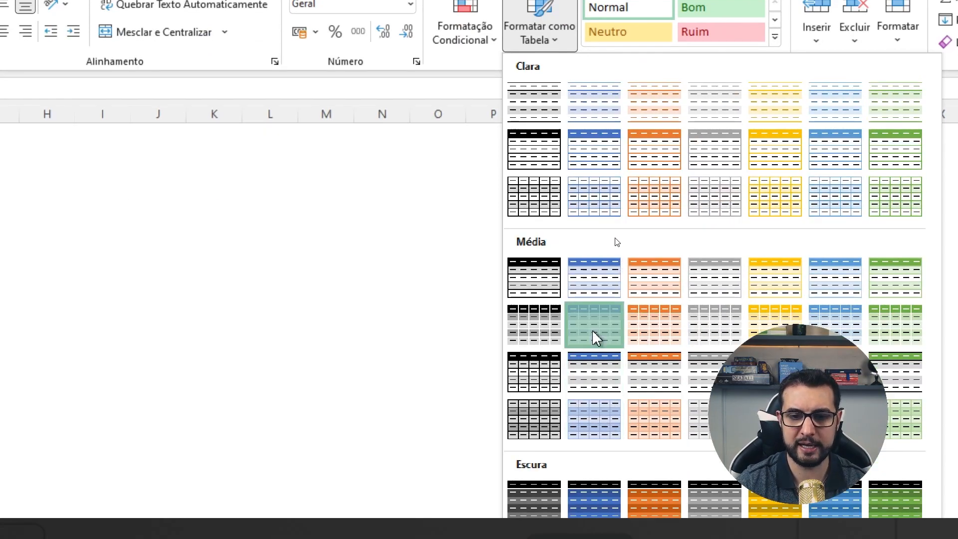
pyautogui.click(595, 408)
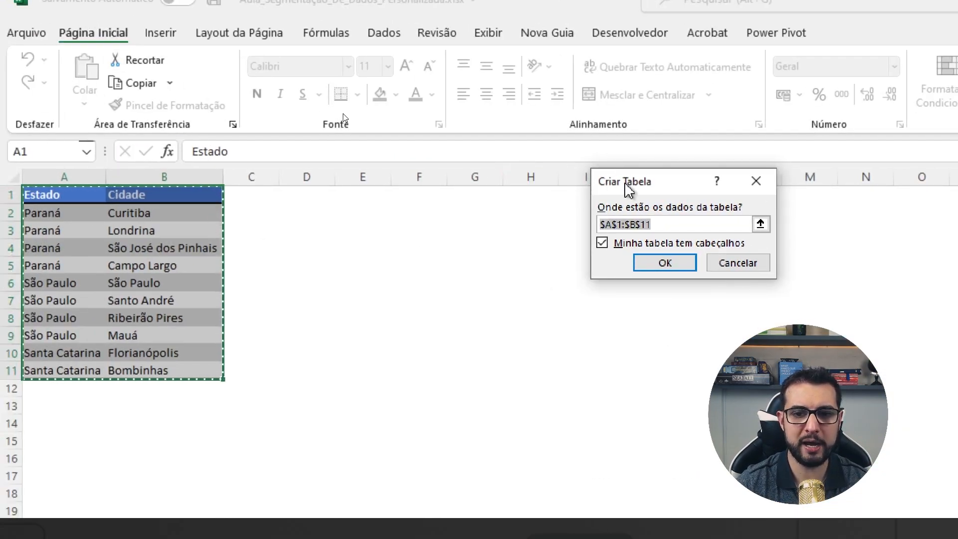
pyautogui.moveTo(144, 120); pyautogui.dragTo(106, 72)
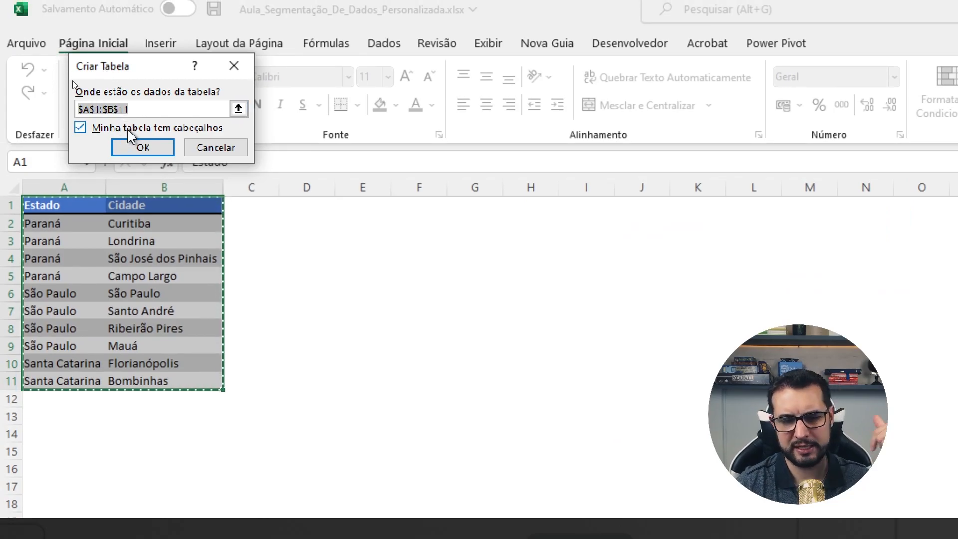
pyautogui.click(143, 147)
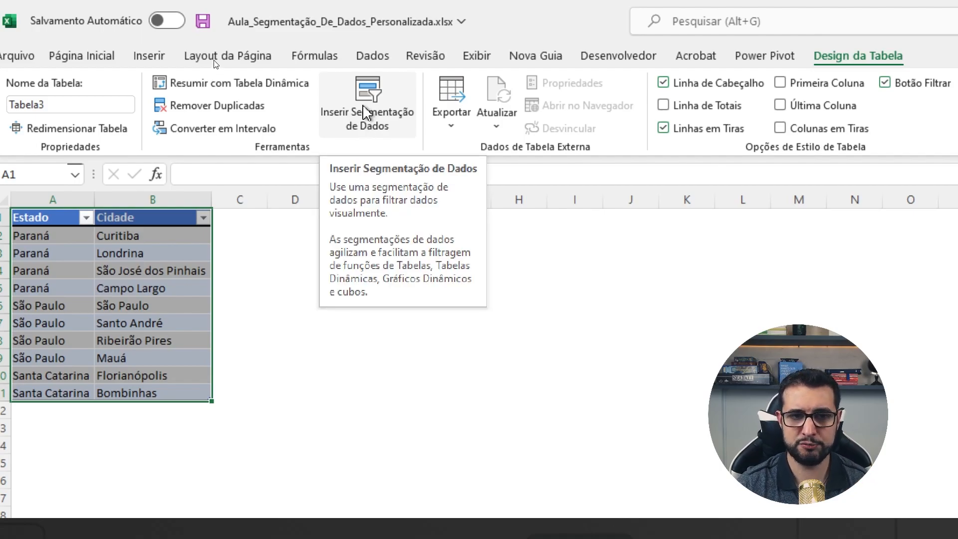
# Insert slicers for the table's Estado and Cidade fields.
pyautogui.click(366, 122)
pyautogui.moveTo(133, 28); pyautogui.dragTo(368, 56)
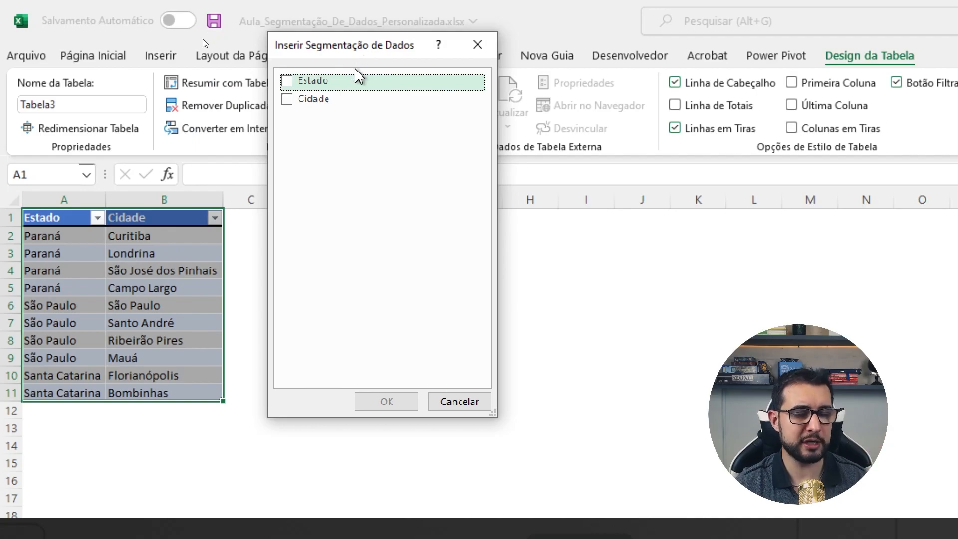
pyautogui.click(285, 82)
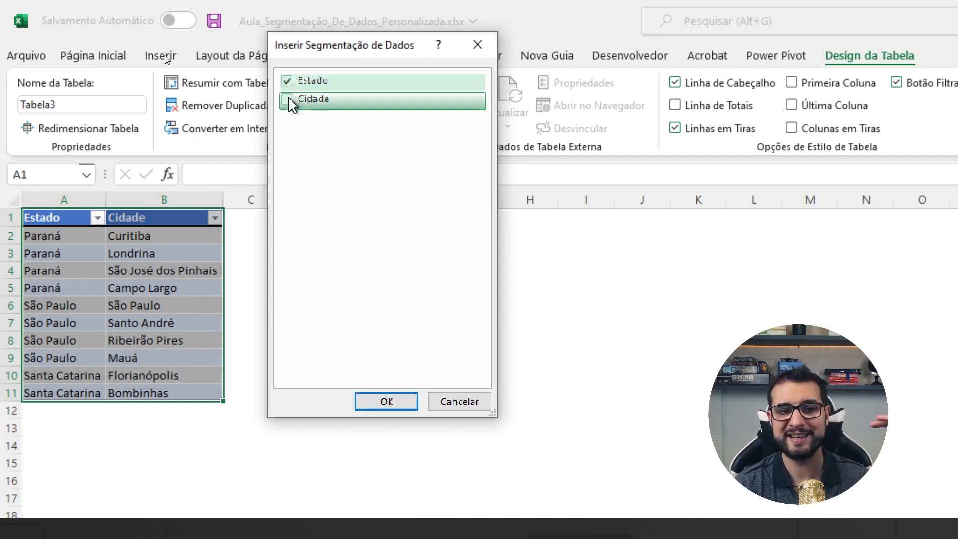
pyautogui.click(288, 99)
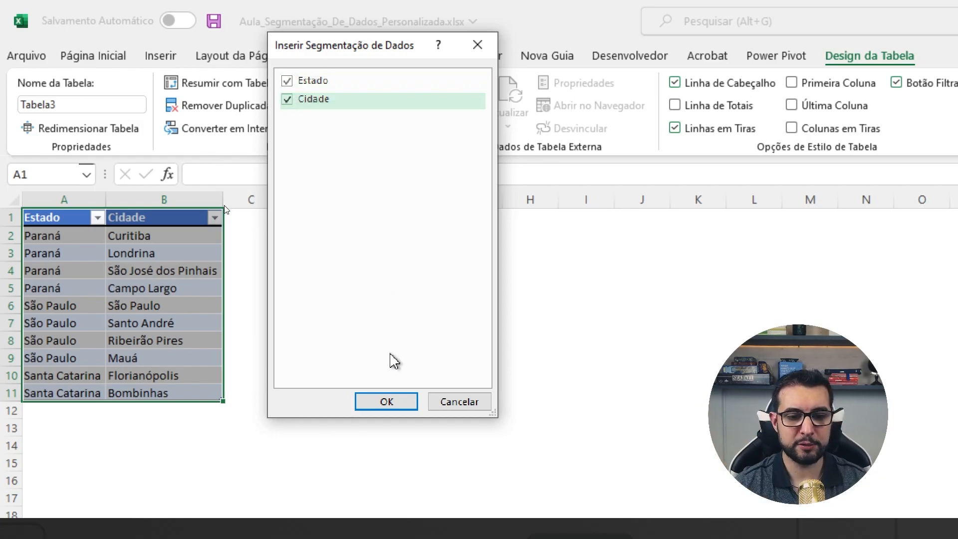
pyautogui.click(385, 406)
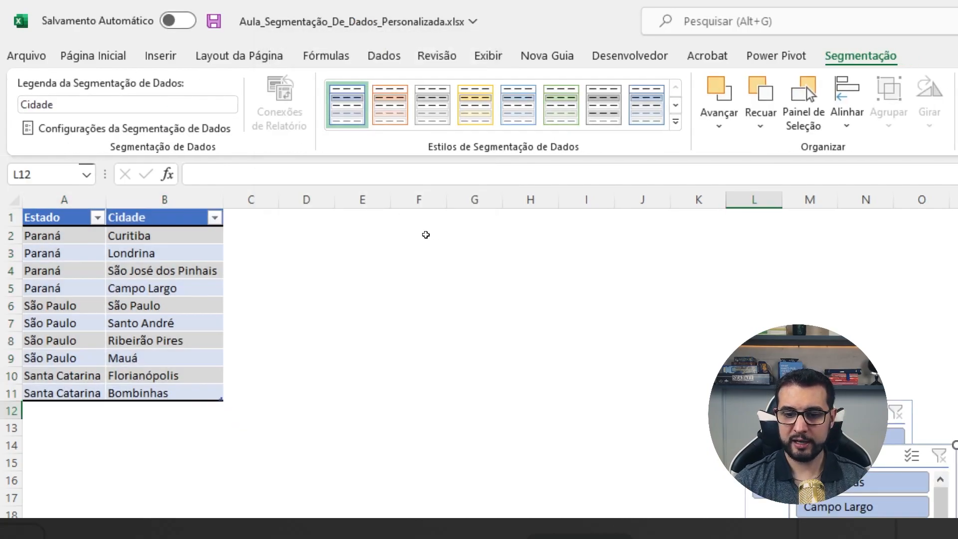
# Place the Estado slicer just beside the table and the Cidade slicer next to it, with their tops near row 1.
pyautogui.moveTo(569, 392); pyautogui.dragTo(695, 402)
pyautogui.moveTo(813, 413); pyautogui.dragTo(327, 229)
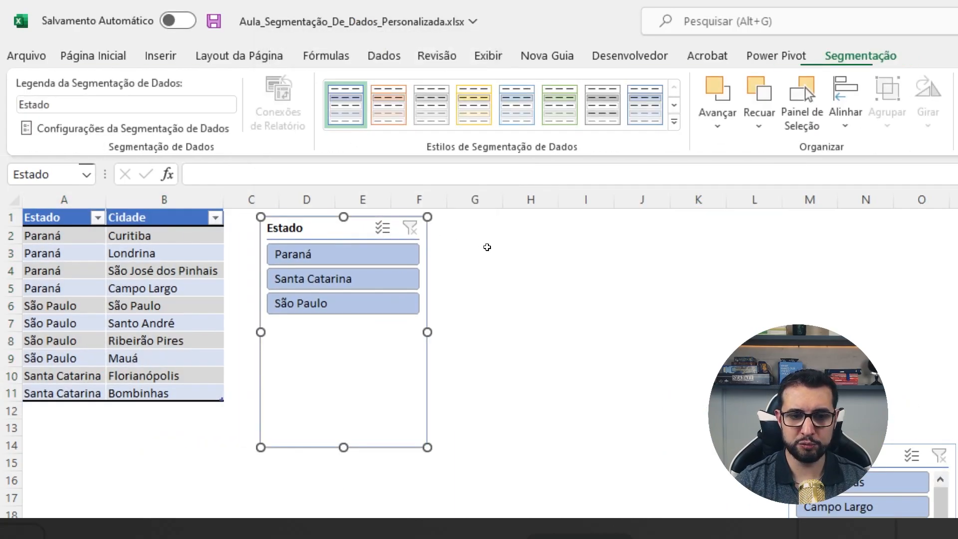
pyautogui.moveTo(822, 461); pyautogui.dragTo(470, 241)
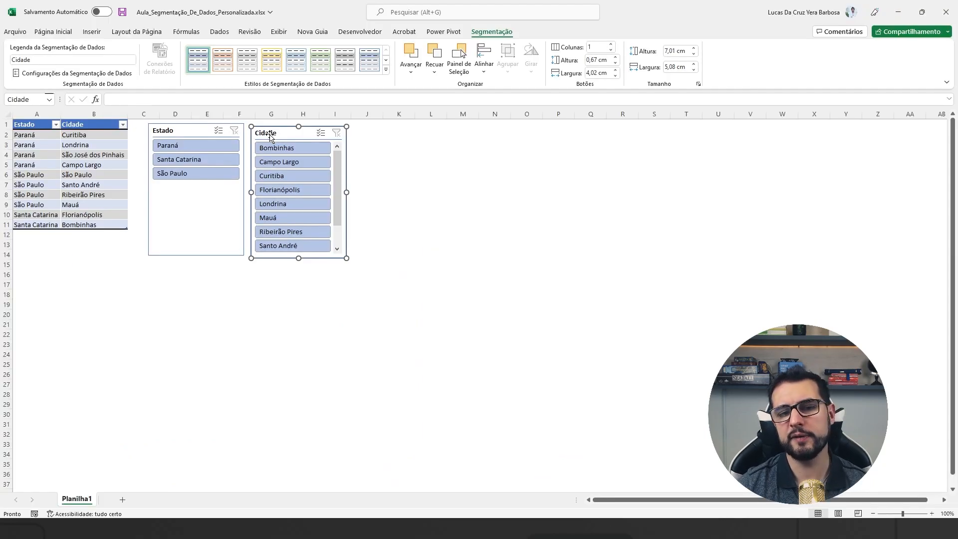
pyautogui.click(398, 133)
pyautogui.moveTo(302, 140); pyautogui.dragTo(297, 137)
pyautogui.moveTo(199, 130); pyautogui.dragTo(189, 129)
pyautogui.click(260, 127)
pyautogui.moveTo(260, 128); pyautogui.dragTo(257, 130)
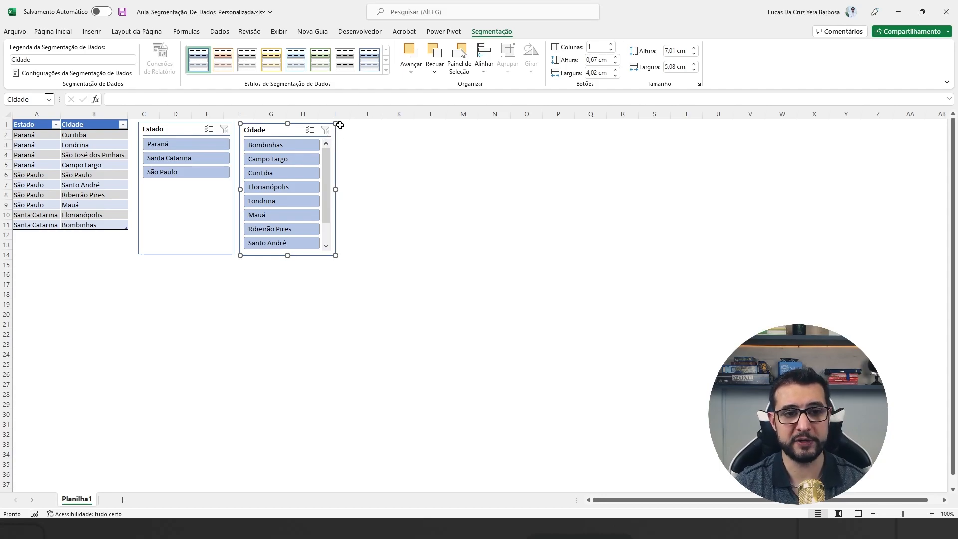
# Filter the table with the Estado slicer by Paraná and by Santa Catarina, and clear the filter.
pyautogui.click(179, 129)
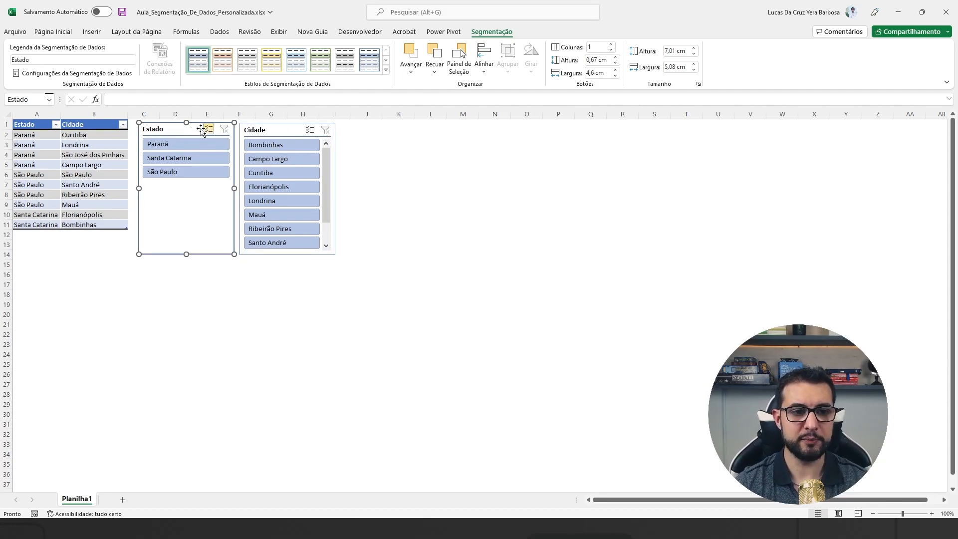
pyautogui.click(186, 145)
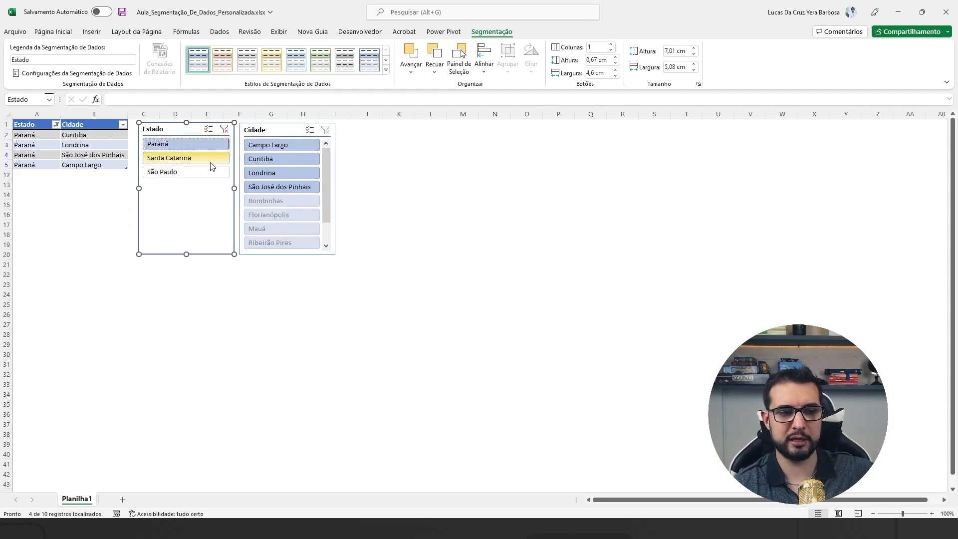
pyautogui.click(194, 163)
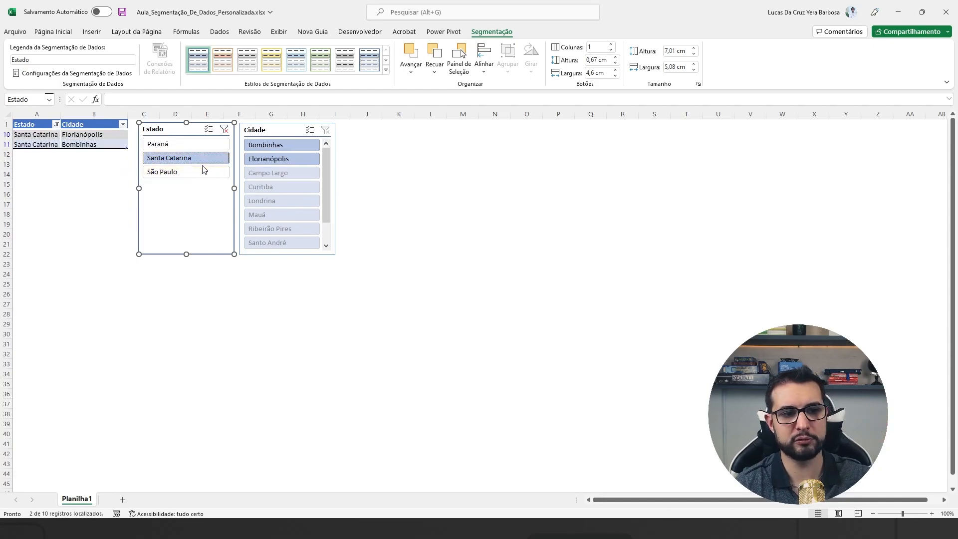
pyautogui.click(224, 129)
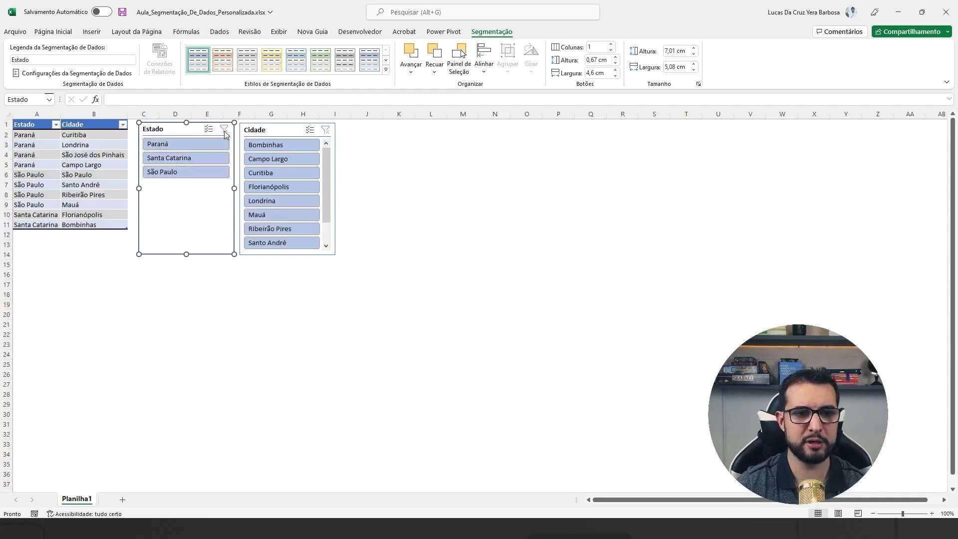
# Nudge the Estado slicer slightly between the table and the Cidade slicer, keeping it selected.
pyautogui.click(159, 131)
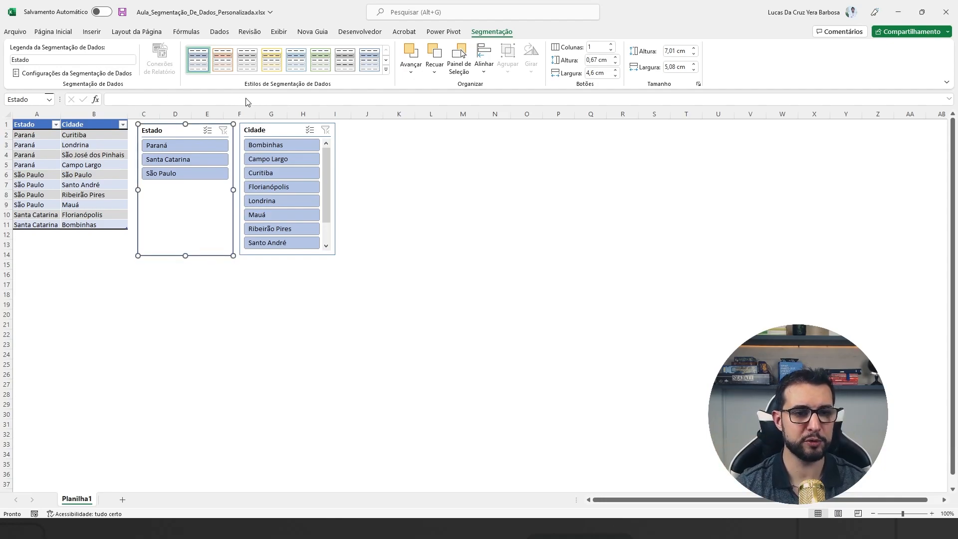
pyautogui.moveTo(177, 130); pyautogui.dragTo(177, 131)
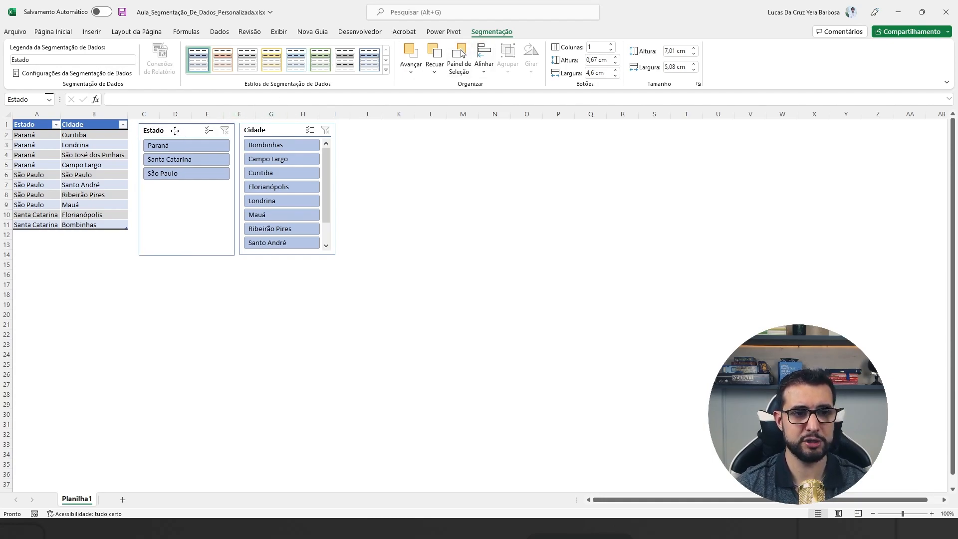
pyautogui.click(397, 153)
pyautogui.click(165, 131)
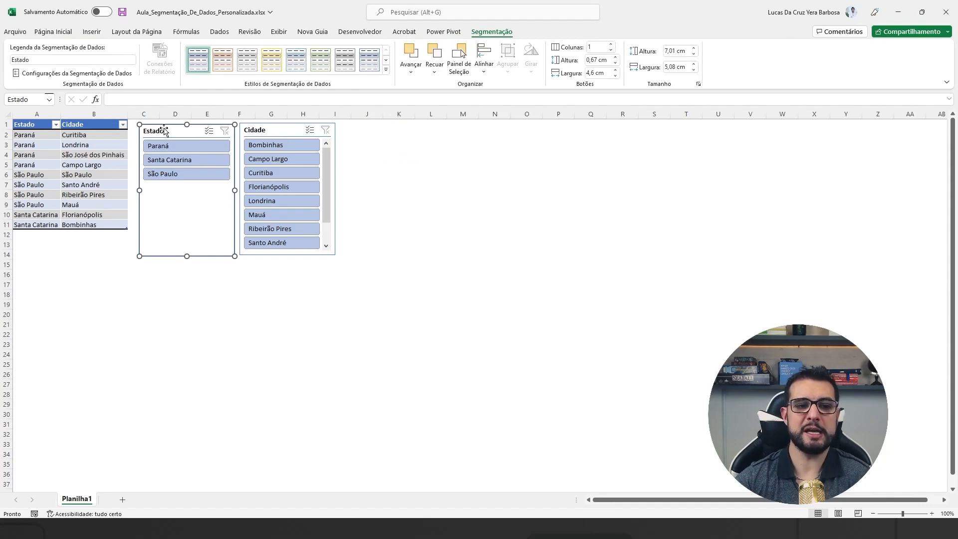
pyautogui.click(386, 73)
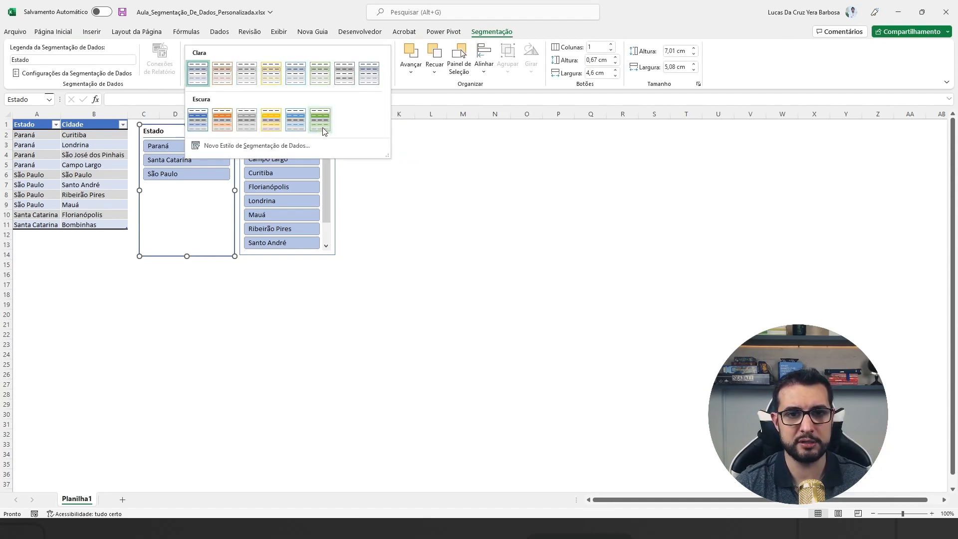
pyautogui.click(485, 35)
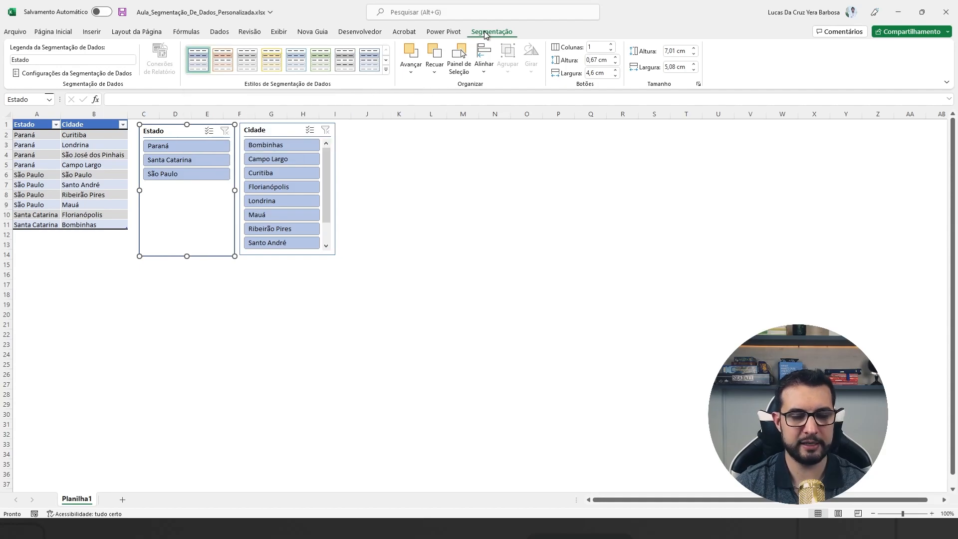
pyautogui.click(367, 145)
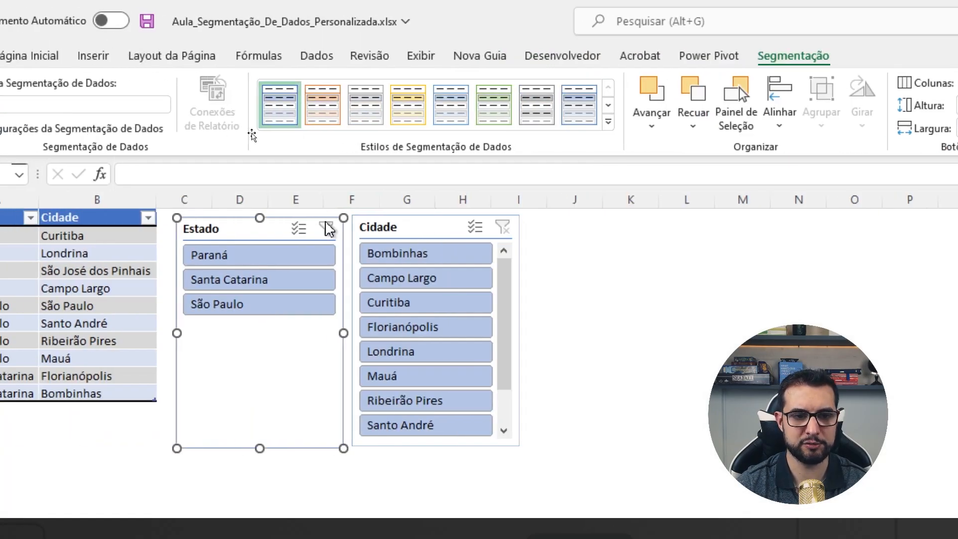
pyautogui.click(259, 220)
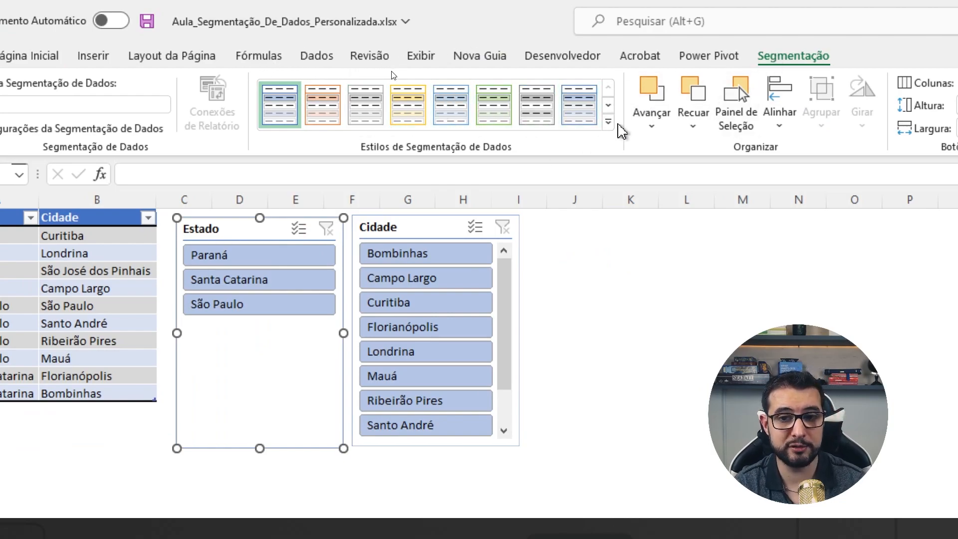
# Try the dark green and dark yellow styles on the Estado slicer and settle on the dark blue one.
pyautogui.click(609, 122)
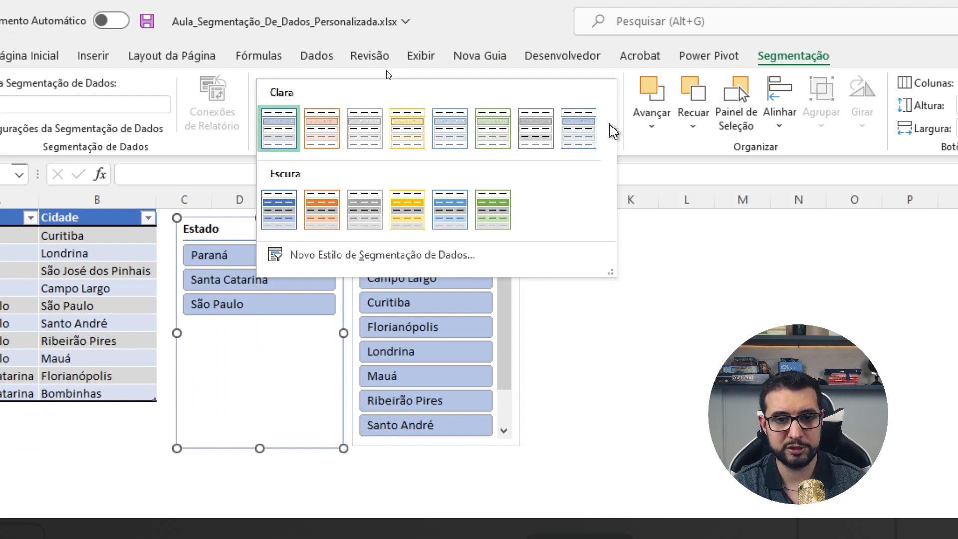
pyautogui.click(490, 214)
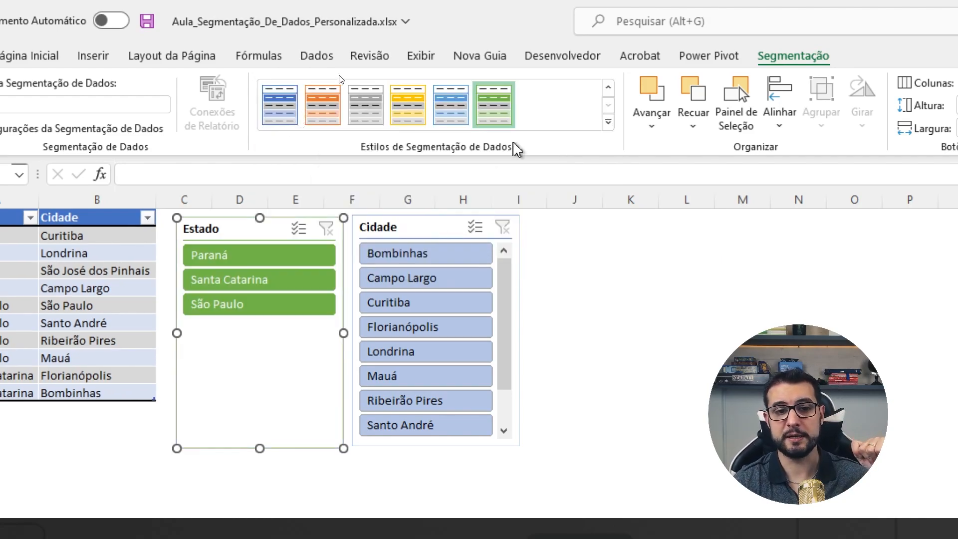
pyautogui.click(414, 121)
pyautogui.click(294, 113)
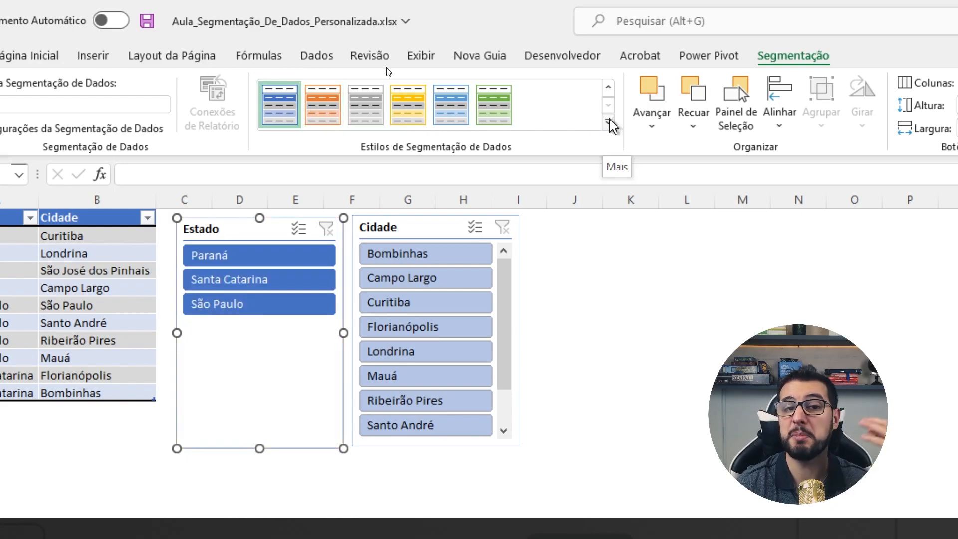
# Duplicate the dark blue slicer style and name the copy MeuEstiloDeSegmentaçãoDeDadosDoRelatórioX.
pyautogui.rightClick(280, 114)
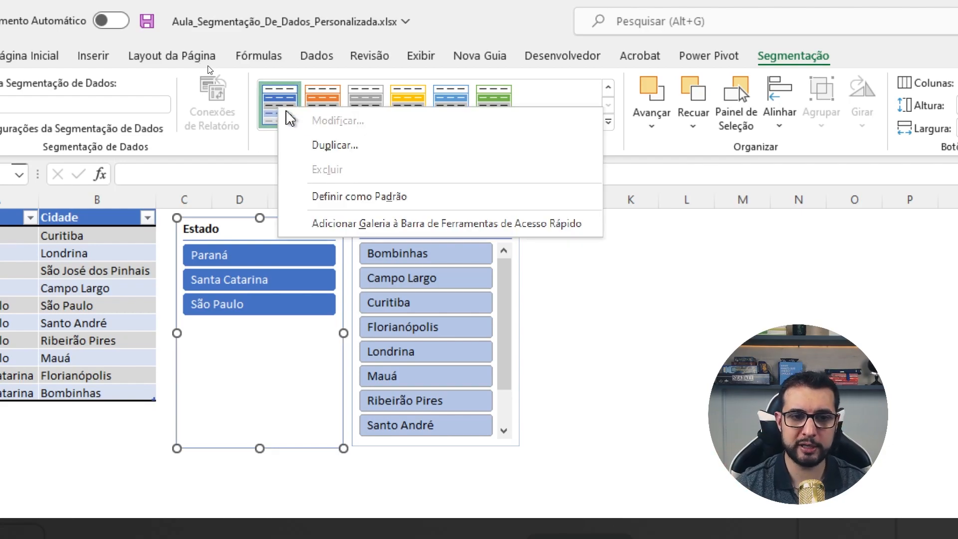
pyautogui.click(334, 146)
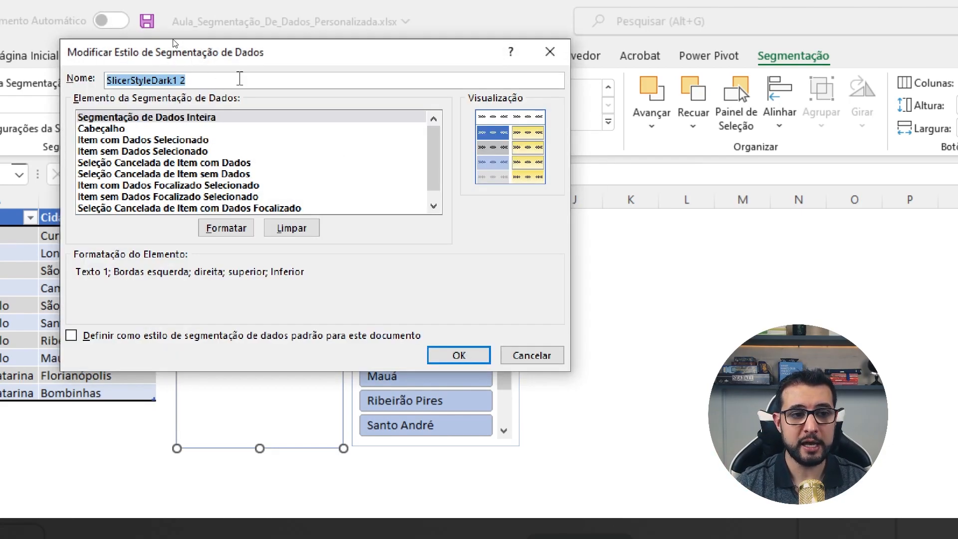
pyautogui.moveTo(353, 51); pyautogui.dragTo(321, 42)
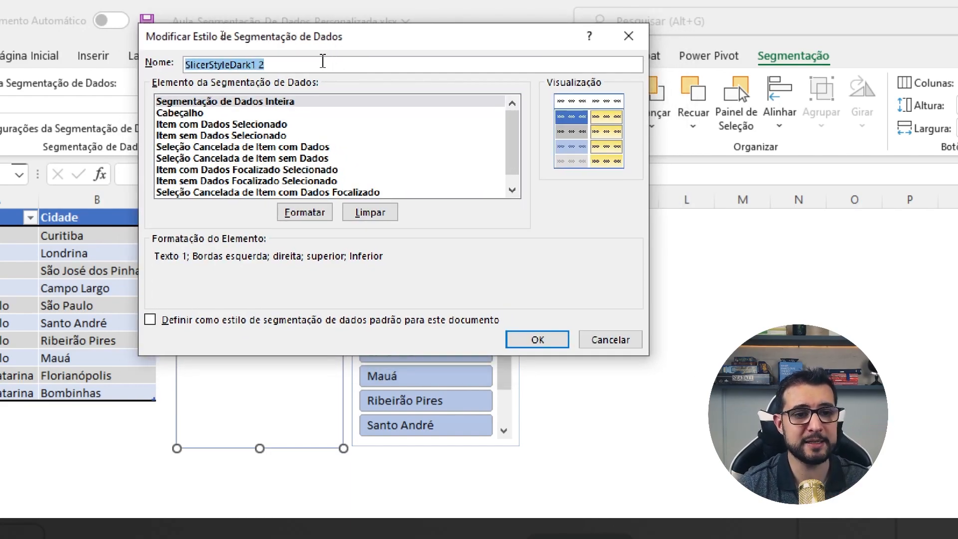
pyautogui.write('M')
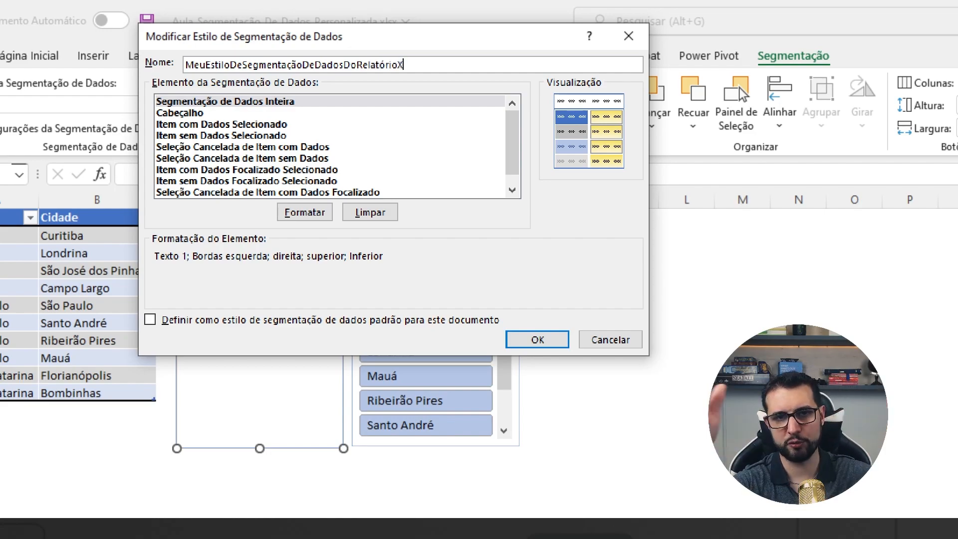
pyautogui.moveTo(326, 39); pyautogui.dragTo(405, 46)
pyautogui.moveTo(599, 136)
pyautogui.mouseDown()
pyautogui.moveTo(599, 160)
pyautogui.moveTo(596, 127)
pyautogui.mouseUp()
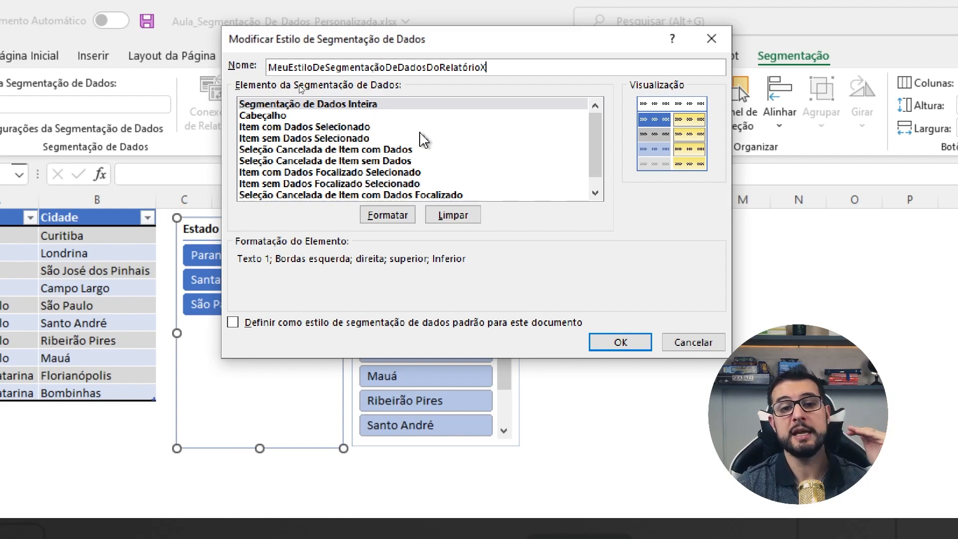
pyautogui.moveTo(457, 43); pyautogui.dragTo(584, 103)
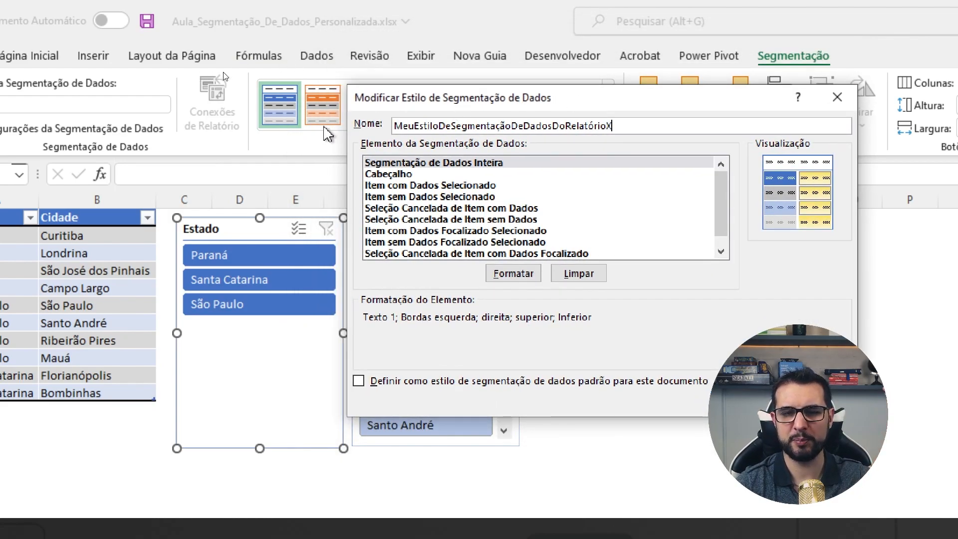
pyautogui.moveTo(444, 101); pyautogui.dragTo(436, 92)
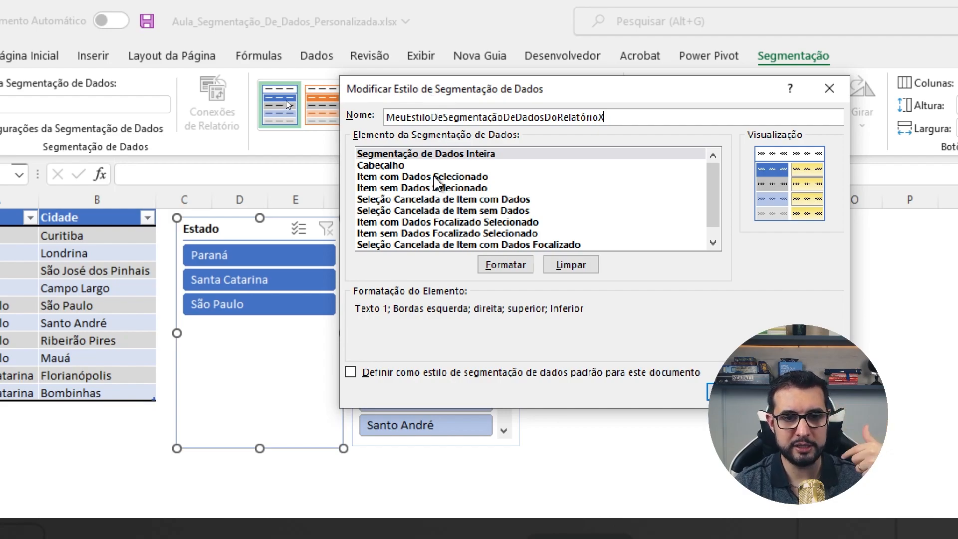
pyautogui.click(434, 178)
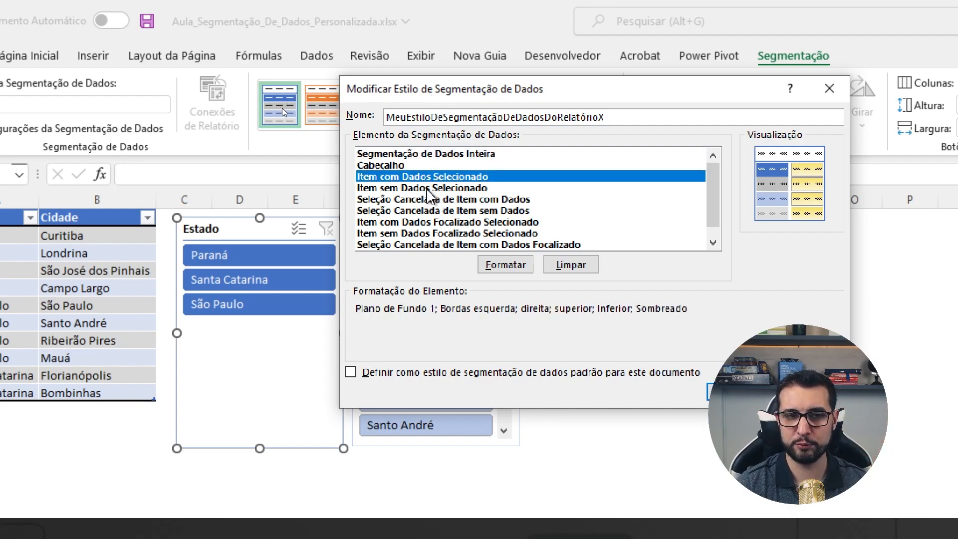
pyautogui.moveTo(479, 90); pyautogui.dragTo(478, 77)
pyautogui.click(718, 378)
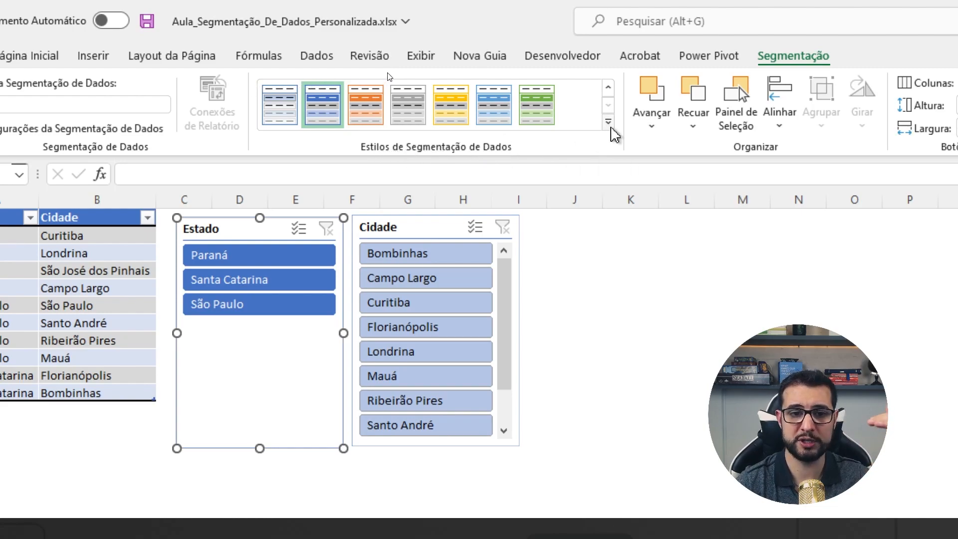
# Apply the custom style MeuEstiloDeSegmentaçãoDeDadosDoRelatórioX to the Estado slicer.
pyautogui.click(612, 129)
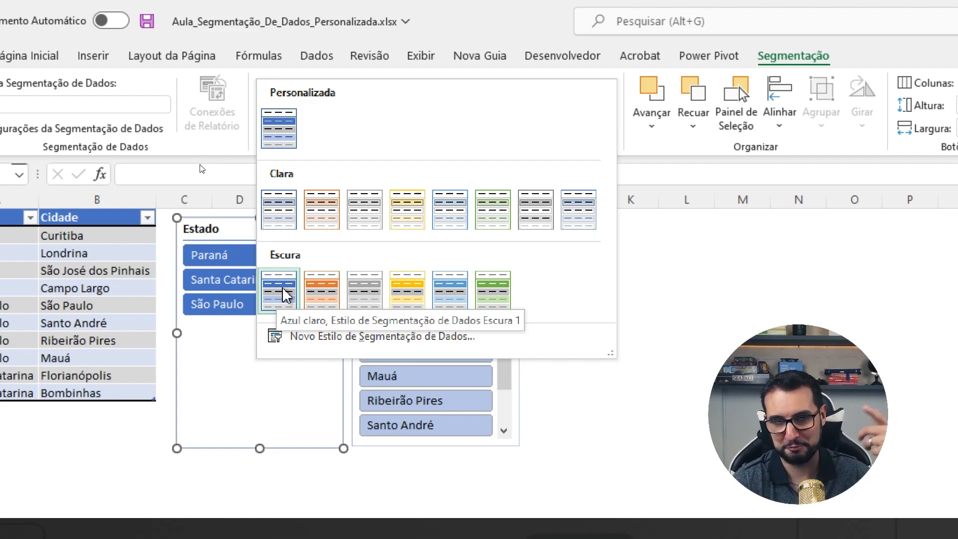
pyautogui.click(282, 135)
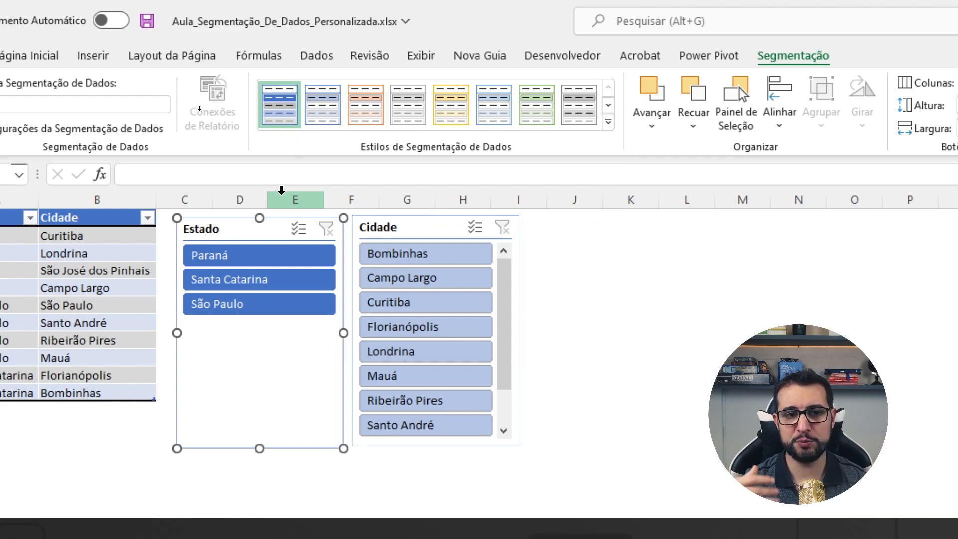
# Modify the custom slicer style so its Item com Dados Selecionado element has the standard navy blue fill.
pyautogui.rightClick(275, 116)
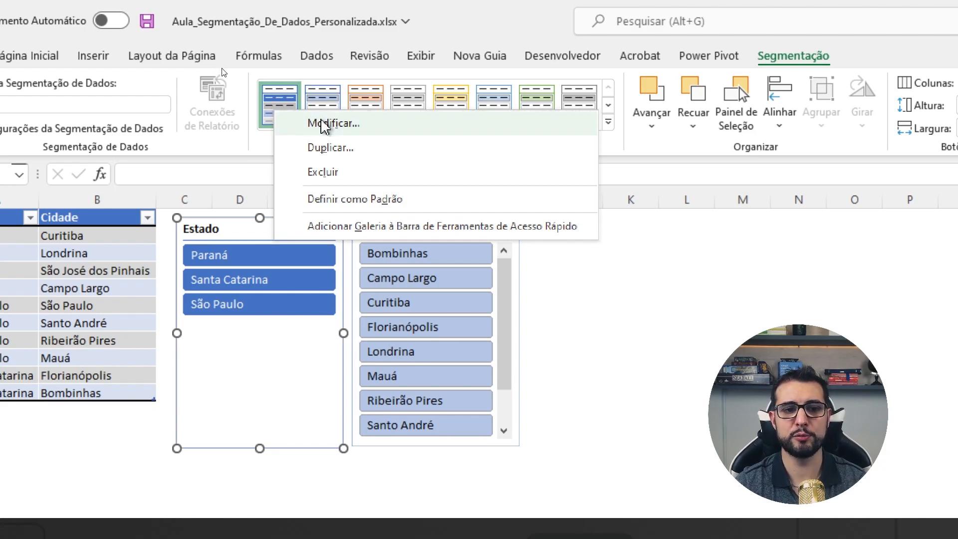
pyautogui.click(324, 123)
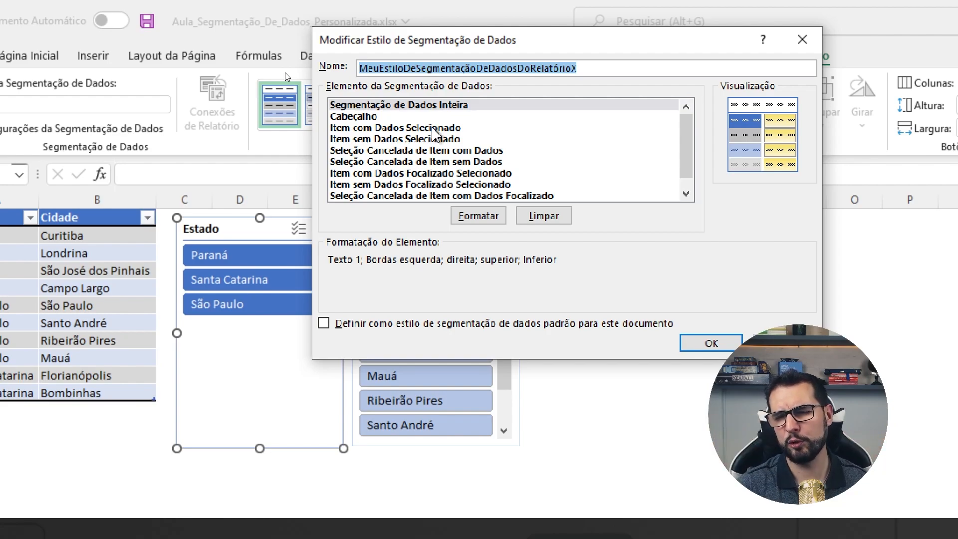
pyautogui.click(433, 128)
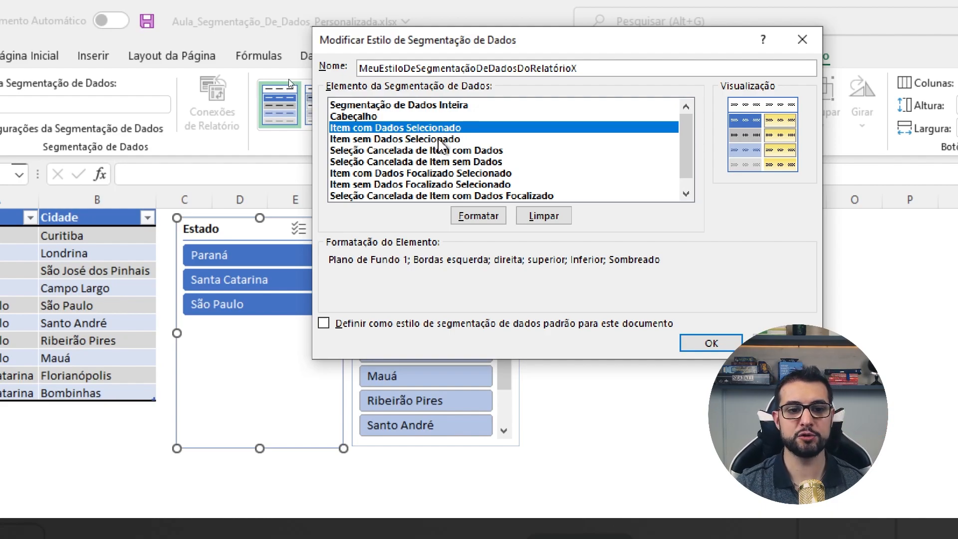
pyautogui.click(438, 140)
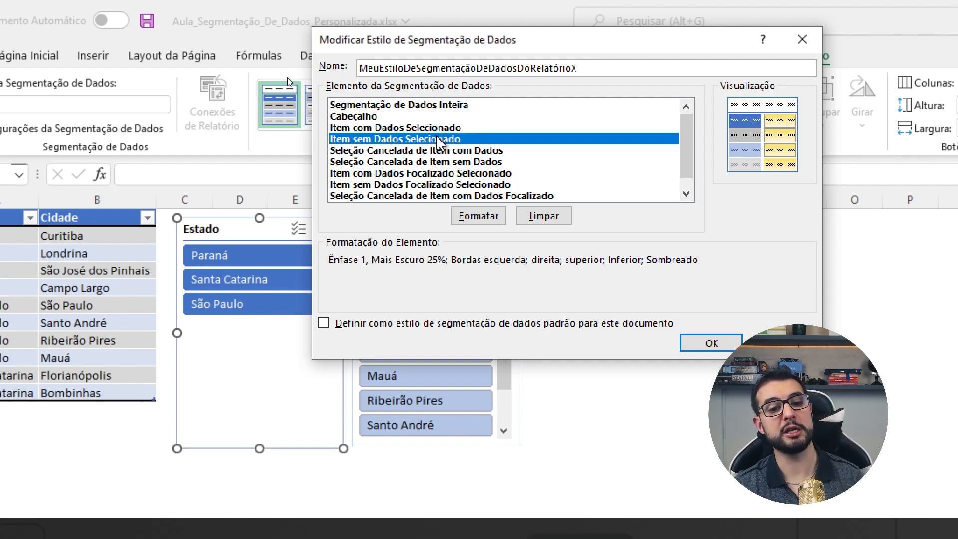
pyautogui.click(412, 151)
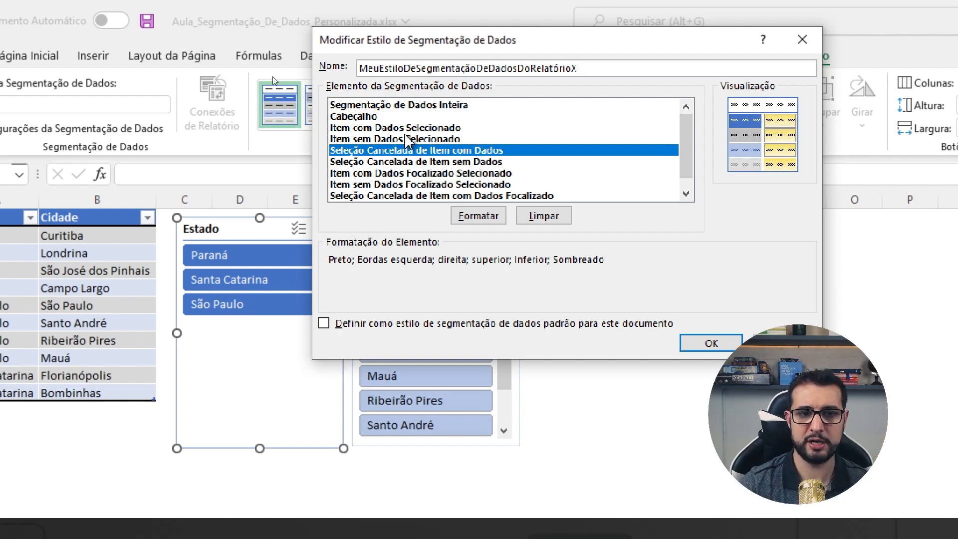
pyautogui.click(437, 162)
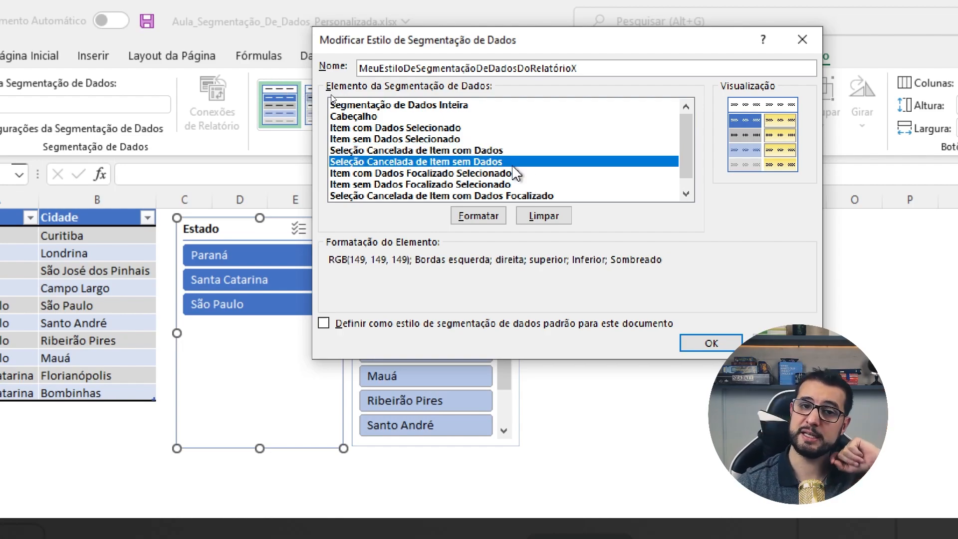
pyautogui.click(395, 118)
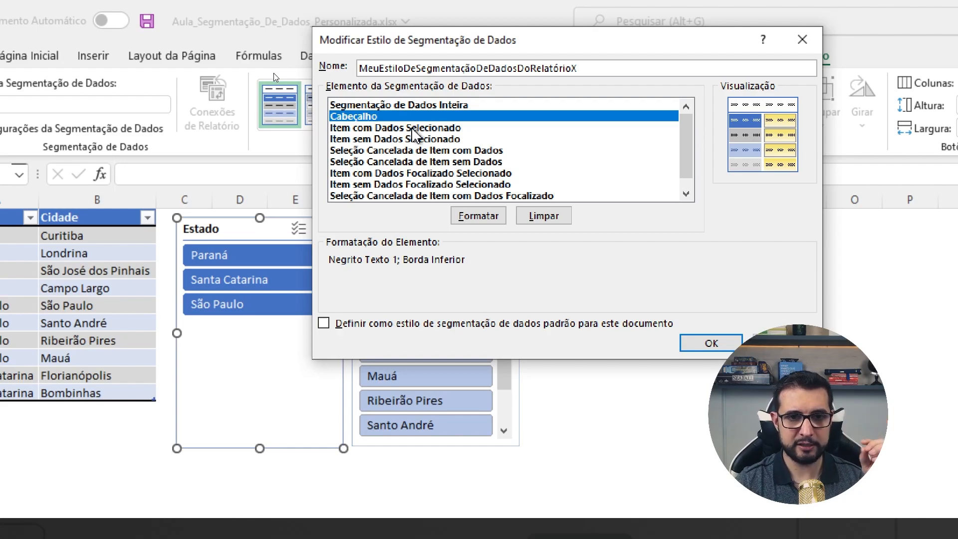
pyautogui.click(413, 128)
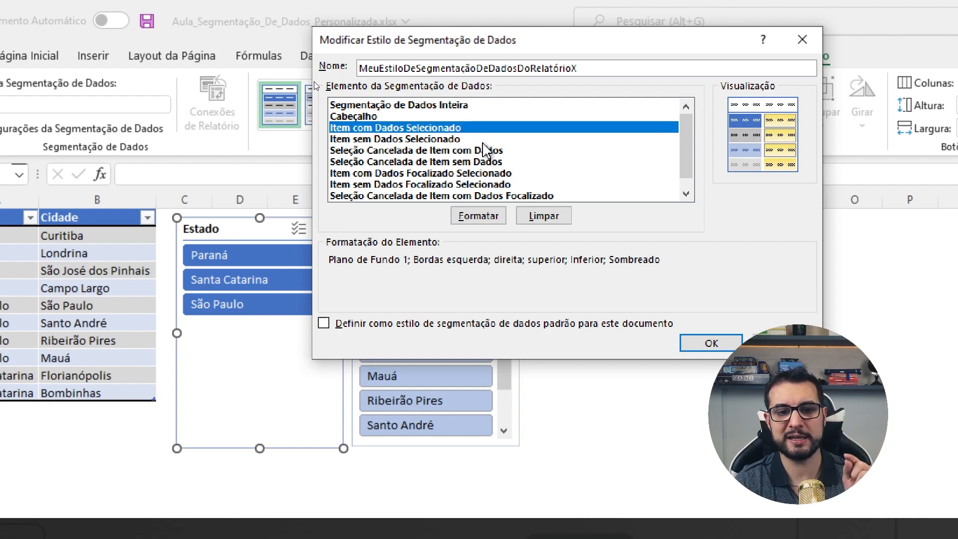
pyautogui.click(470, 213)
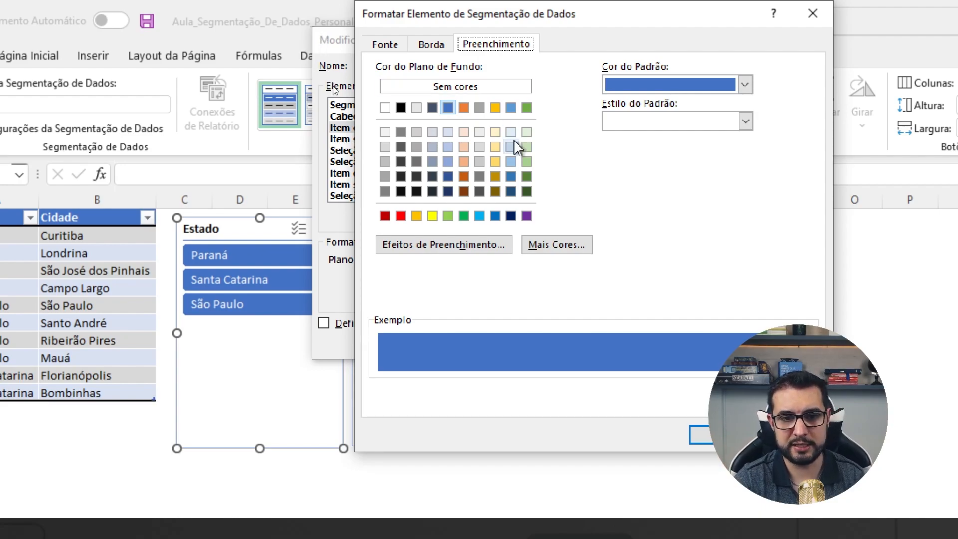
pyautogui.click(511, 216)
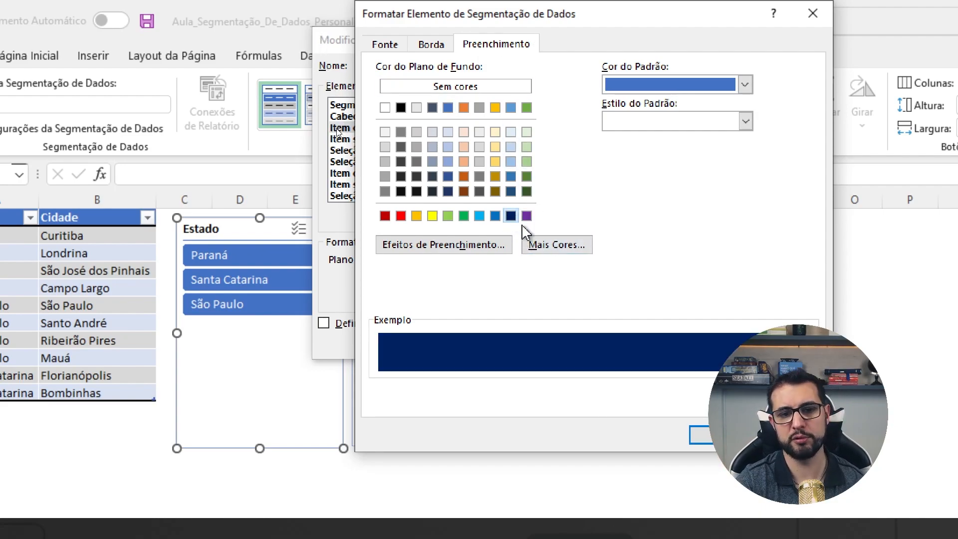
pyautogui.click(703, 434)
pyautogui.click(703, 345)
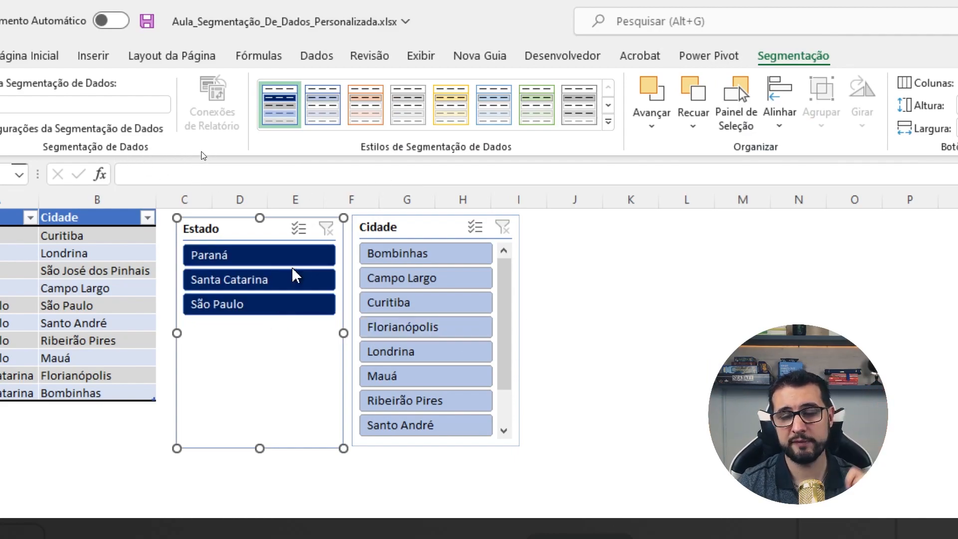
# Test the restyled Estado slicer by filtering on Paraná, Santa Catarina and São Paulo, and clear the filter.
pyautogui.click(261, 262)
pyautogui.click(262, 282)
pyautogui.click(254, 304)
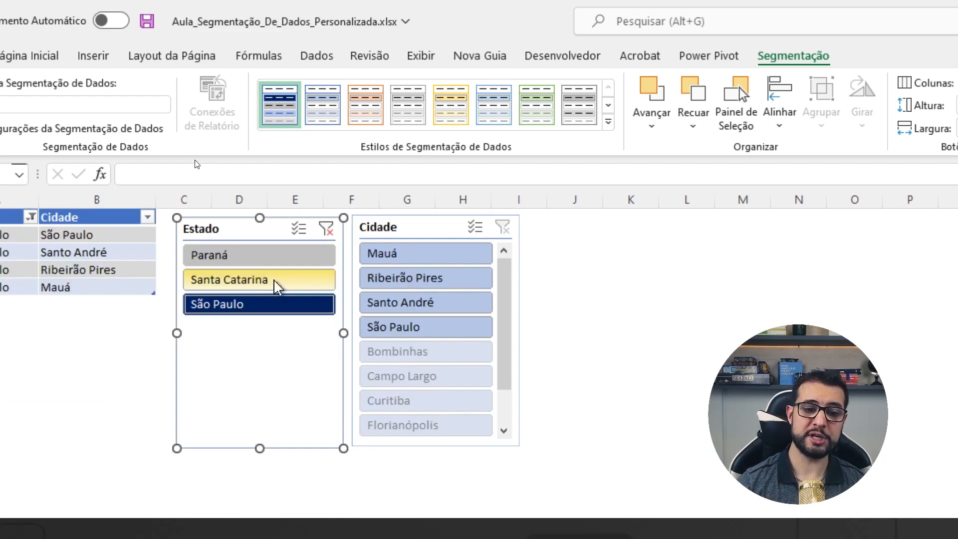
pyautogui.click(278, 255)
pyautogui.click(325, 228)
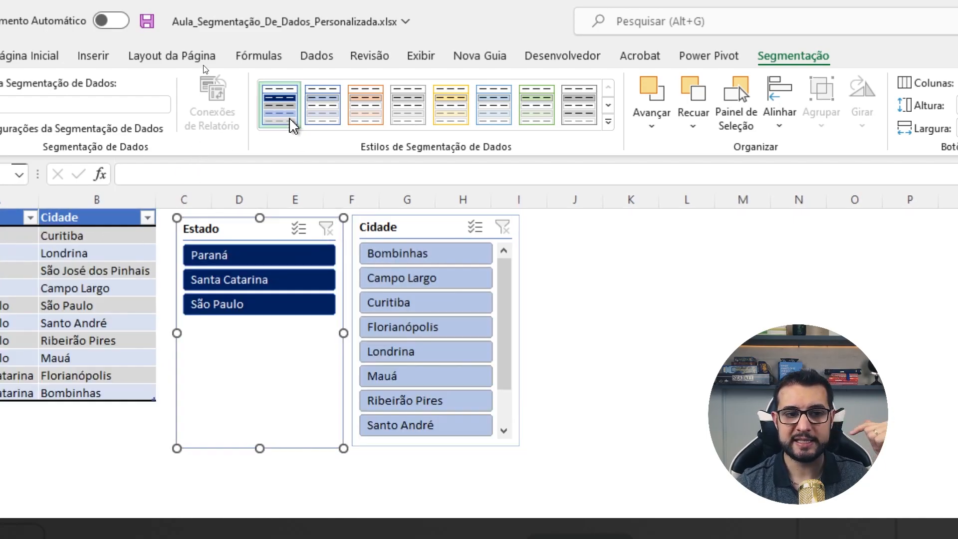
pyautogui.rightClick(279, 110)
pyautogui.click(320, 118)
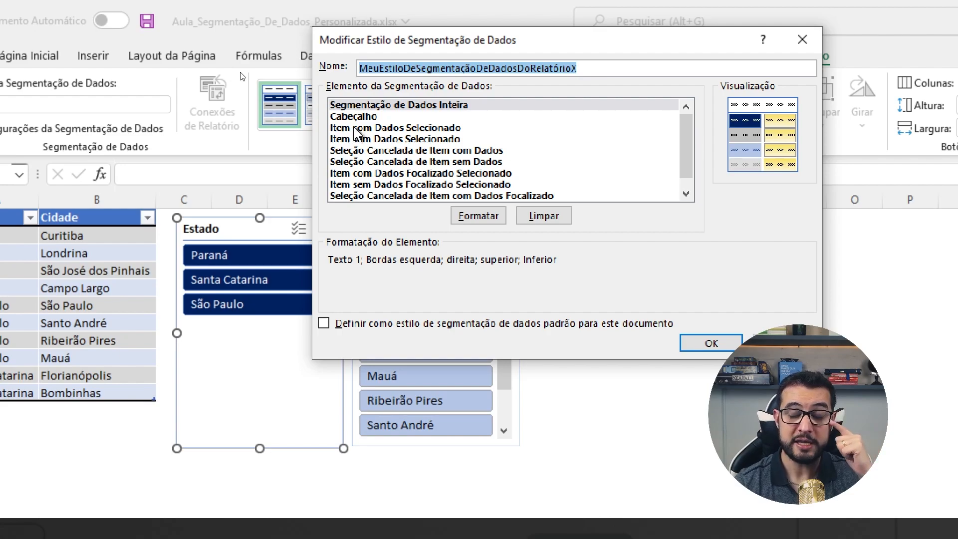
pyautogui.press('Return')
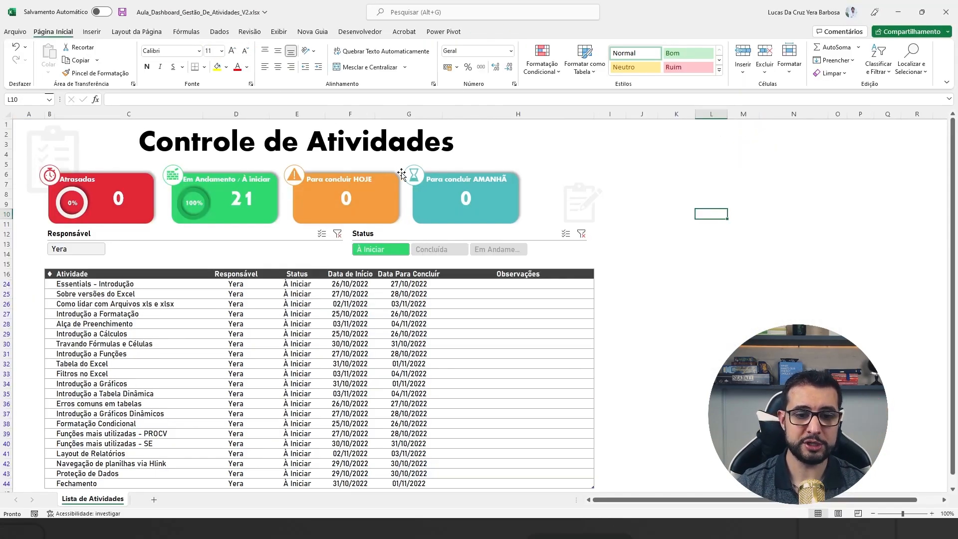
# Look over the slicers in the Friends and Atendentes de Mercado dashboards, and return to the workbook with the Estado slicer.
pyautogui.hotkey('alt', 'Tab')
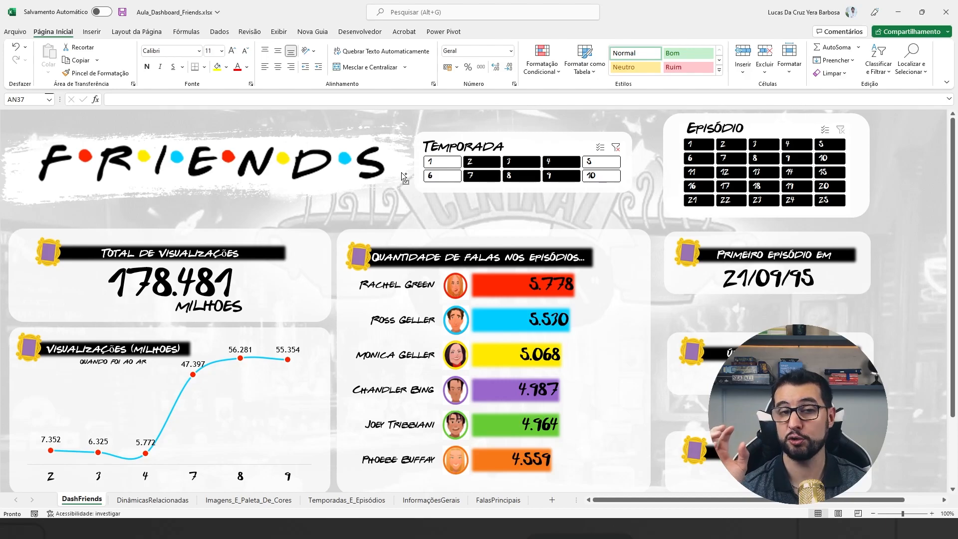
pyautogui.hotkey('alt', 'Tab')
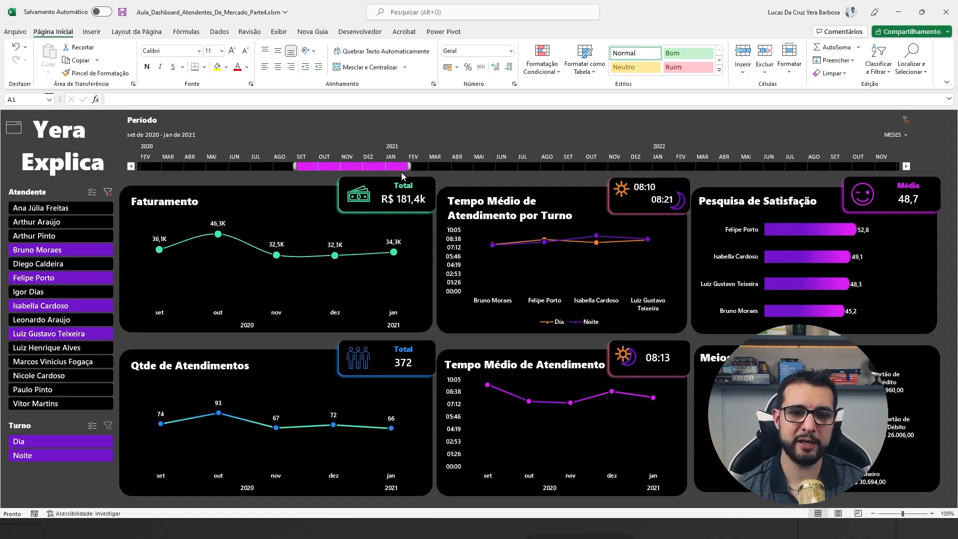
pyautogui.hotkey('alt', 'Tab')
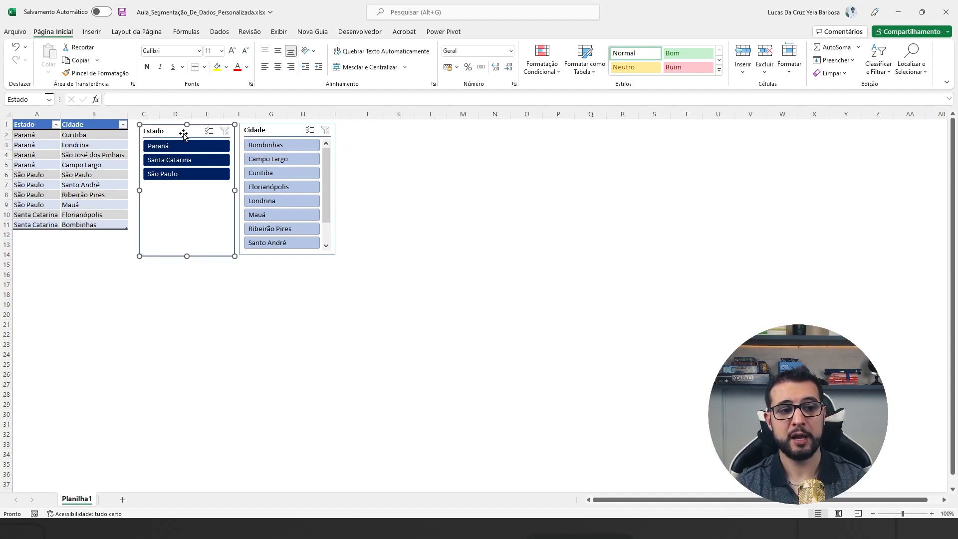
pyautogui.click(183, 133)
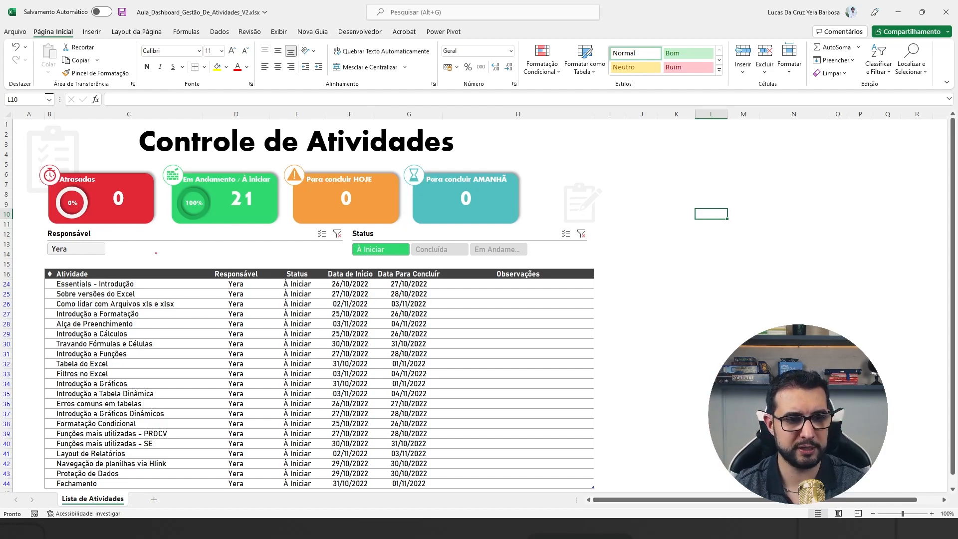
# Examine the Responsável slicer on the Controle de Atividades dashboard, marking it with a temporary arrow and rectangle.
pyautogui.moveTo(85, 263); pyautogui.dragTo(131, 247)
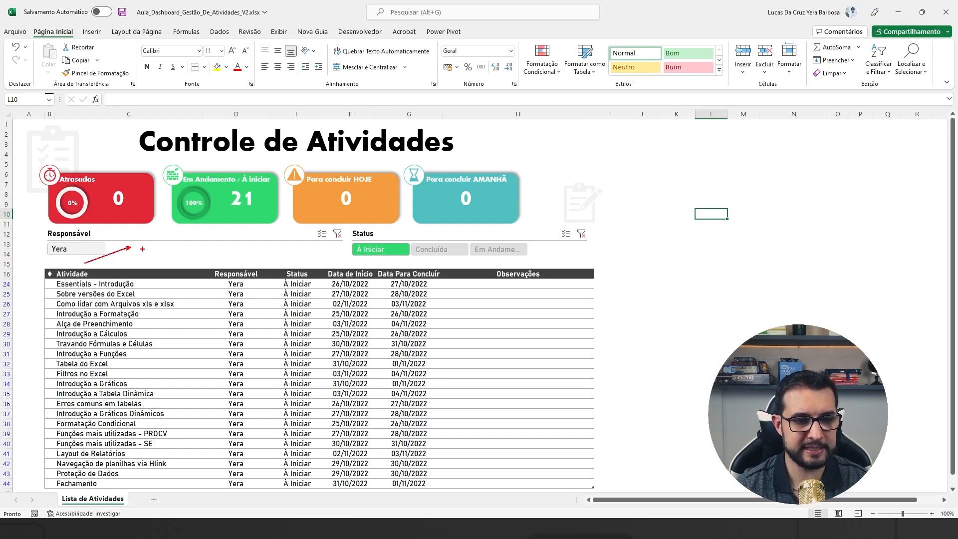
pyautogui.moveTo(42, 227); pyautogui.dragTo(347, 260)
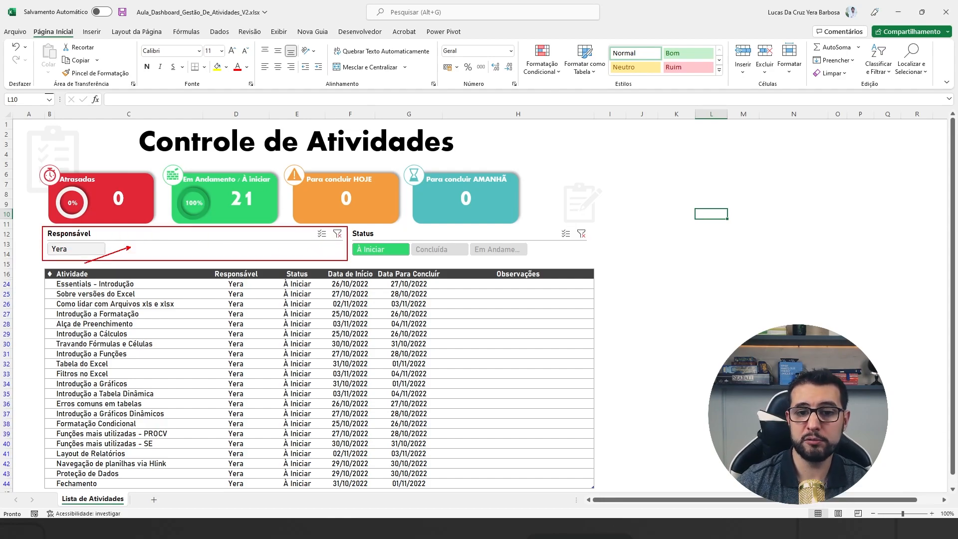
pyautogui.moveTo(598, 151); pyautogui.dragTo(508, 118)
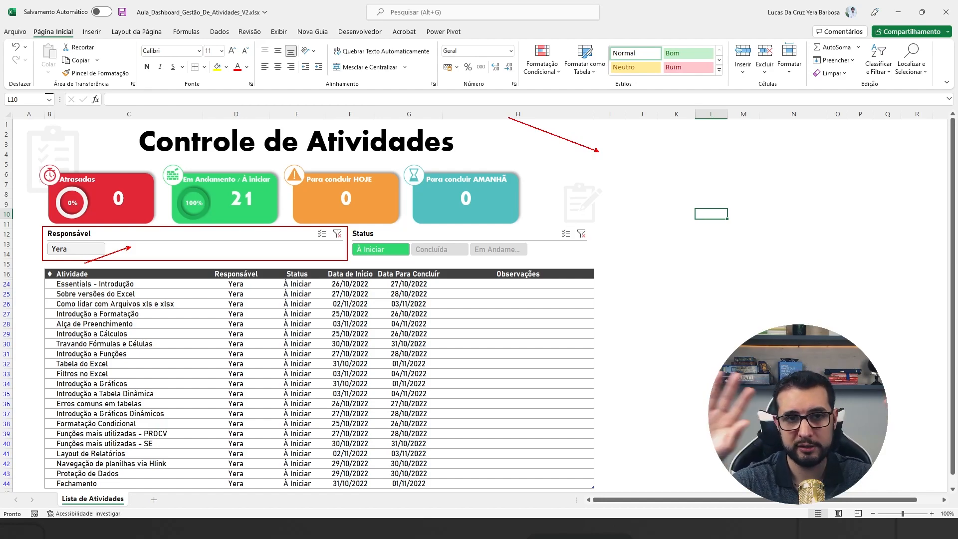
pyautogui.press('Escape')
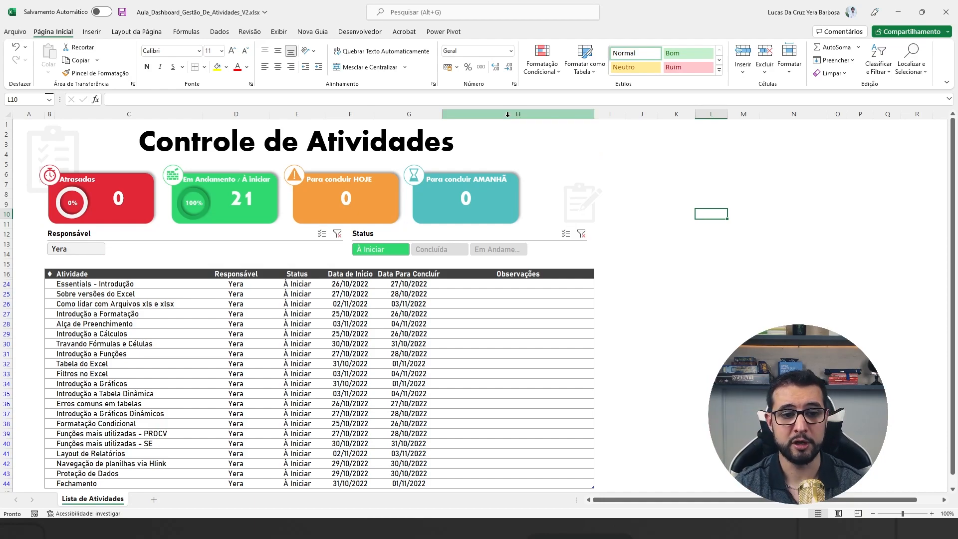
# Switch to the Friends dashboard and examine its Temporada slicer, outlining it with a red rectangle.
pyautogui.hotkey('alt', 'Tab')
pyautogui.hotkey('ctrl', '2')
pyautogui.moveTo(447, 139)
pyautogui.mouseDown()
pyautogui.moveTo(427, 108)
pyautogui.moveTo(444, 153)
pyautogui.moveTo(605, 178)
pyautogui.moveTo(635, 196)
pyautogui.mouseUp()
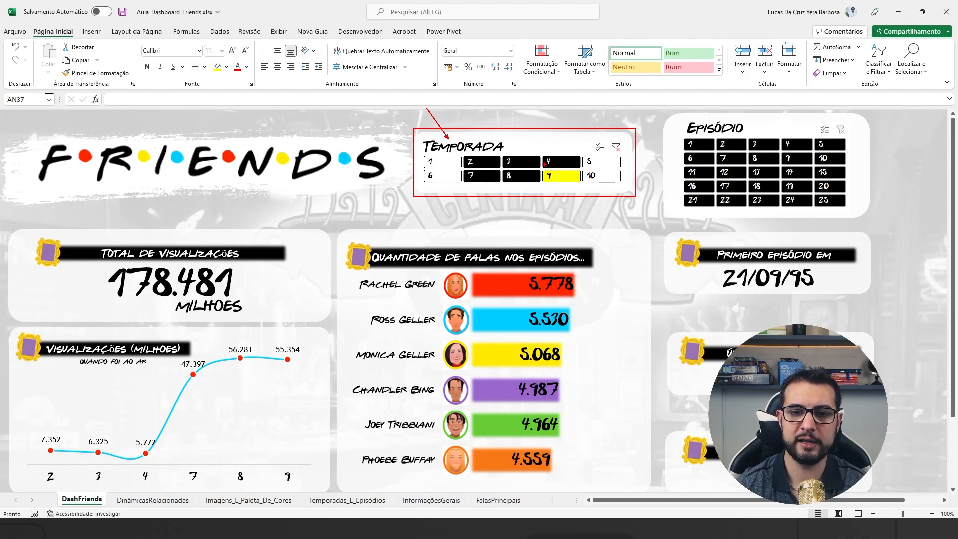
# Switch to the Atendentes de Mercado dashboard and examine its Atendente slicer, marking it with a temporary rectangle.
pyautogui.hotkey('alt', 'Tab')
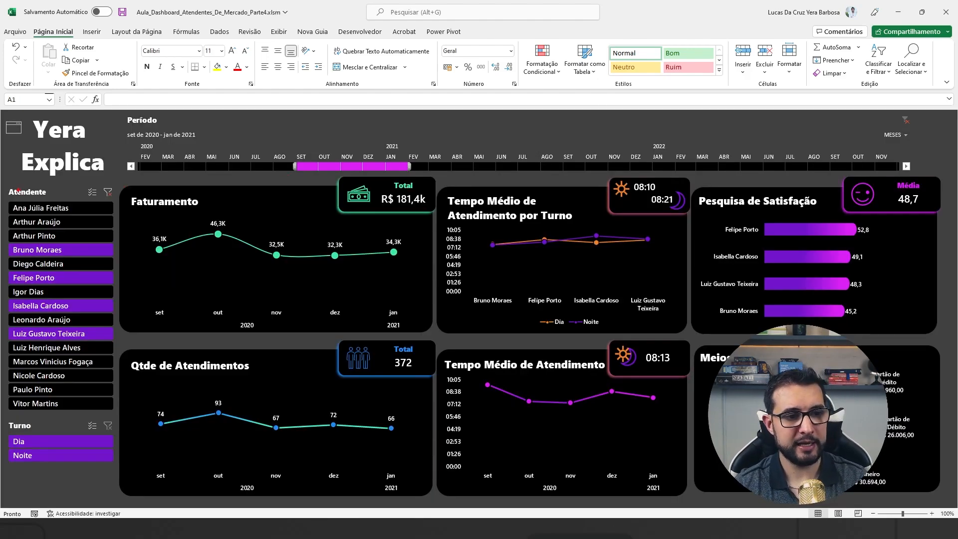
pyautogui.moveTo(3, 184)
pyautogui.mouseDown()
pyautogui.moveTo(110, 379)
pyautogui.moveTo(116, 425)
pyautogui.moveTo(118, 416)
pyautogui.mouseUp()
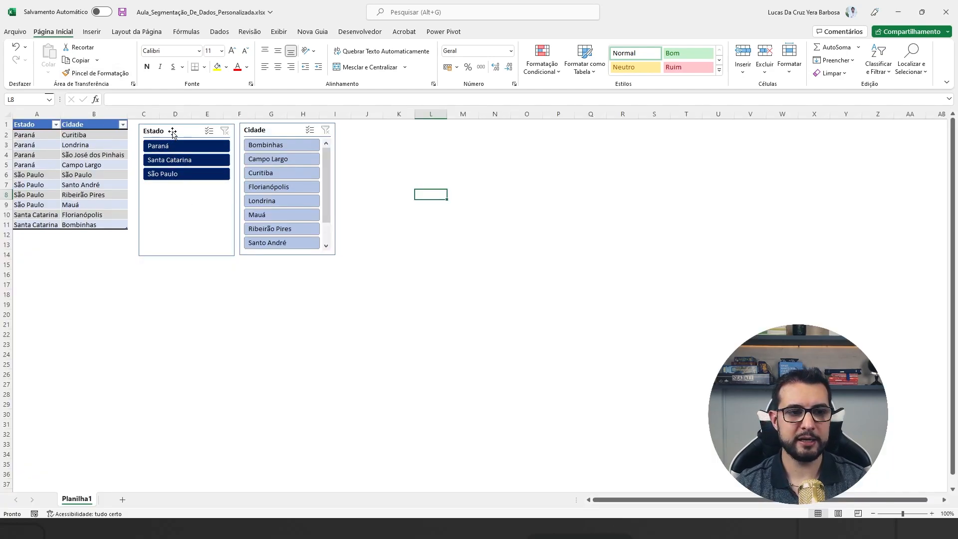
# Review the fill, border and font options for the whole-slicer element of the Estado slicer's custom style, and close without changes.
pyautogui.click(172, 133)
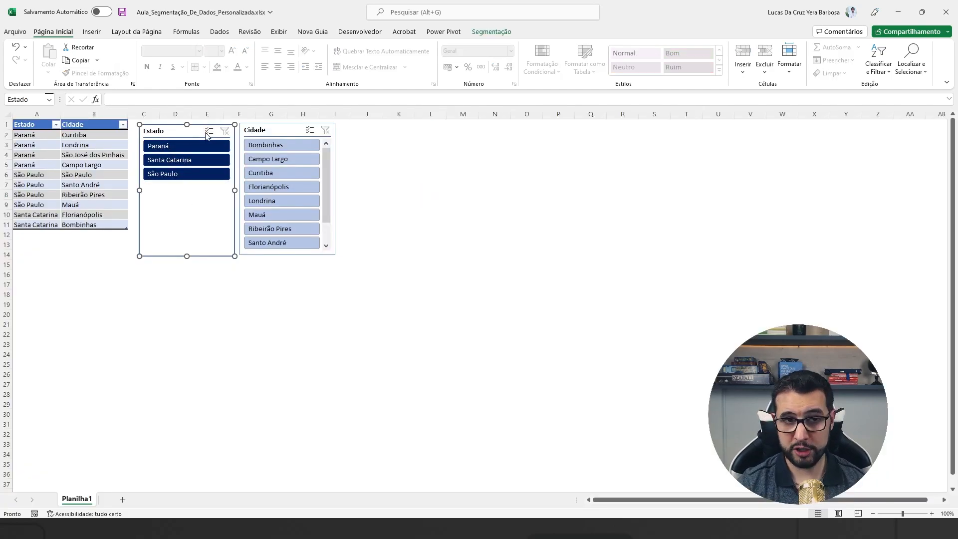
pyautogui.click(491, 32)
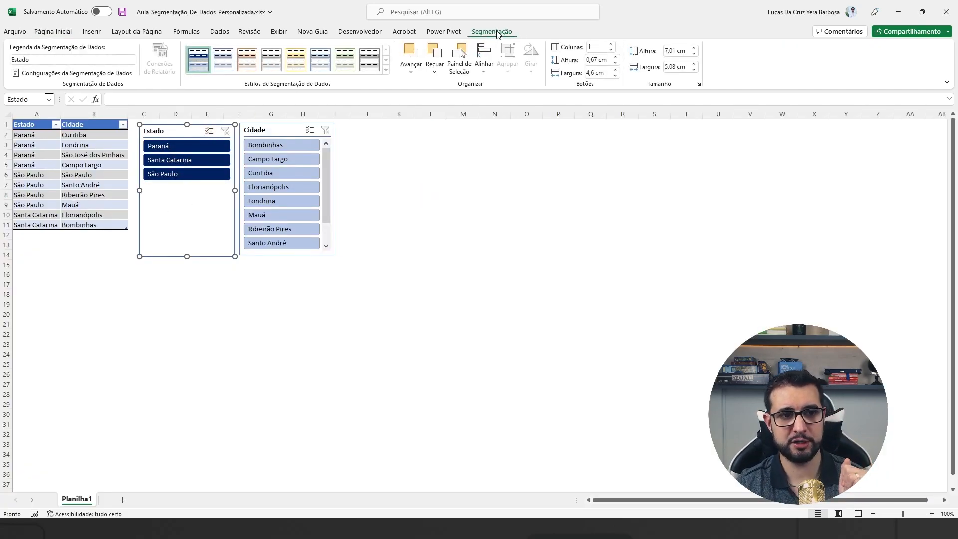
pyautogui.rightClick(194, 66)
pyautogui.click(214, 84)
pyautogui.moveTo(290, 21); pyautogui.dragTo(287, 24)
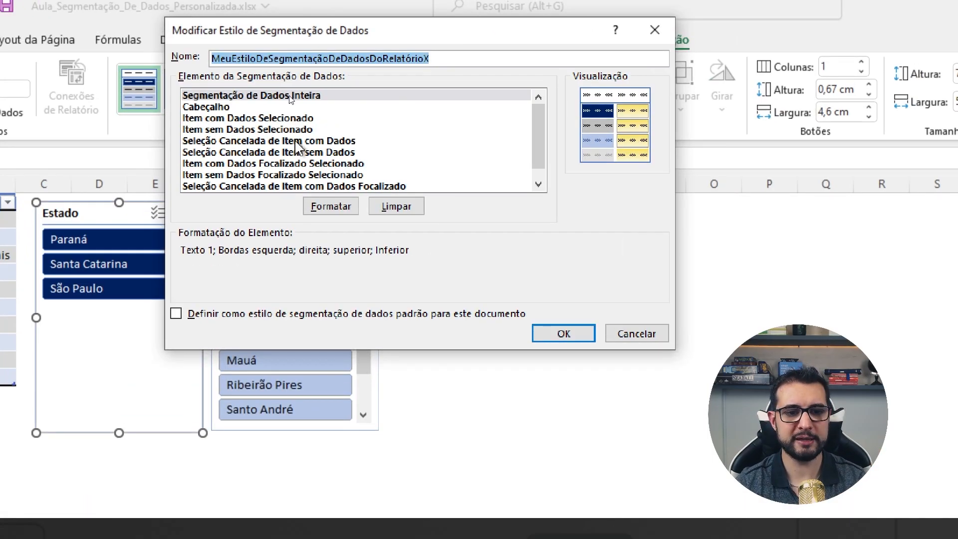
pyautogui.click(308, 127)
pyautogui.click(311, 26)
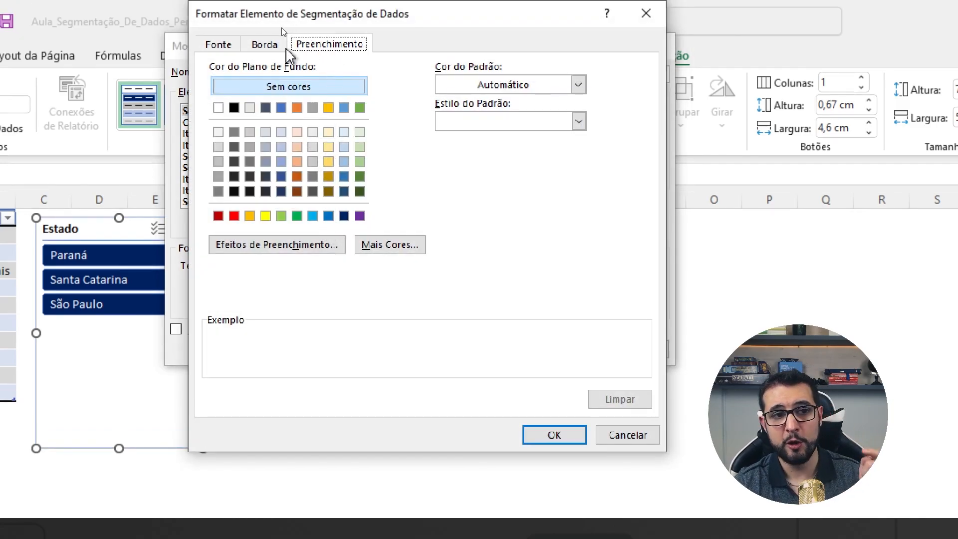
pyautogui.click(271, 50)
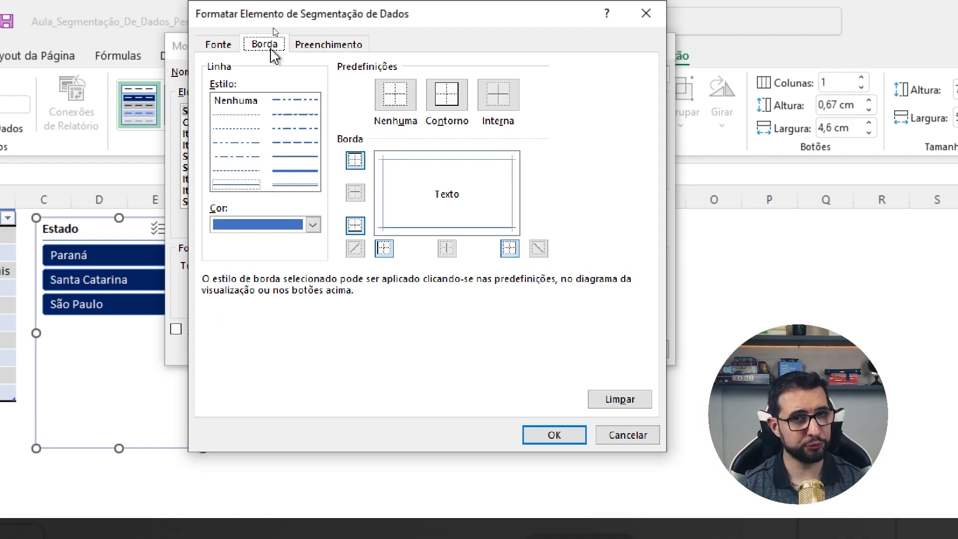
pyautogui.click(230, 49)
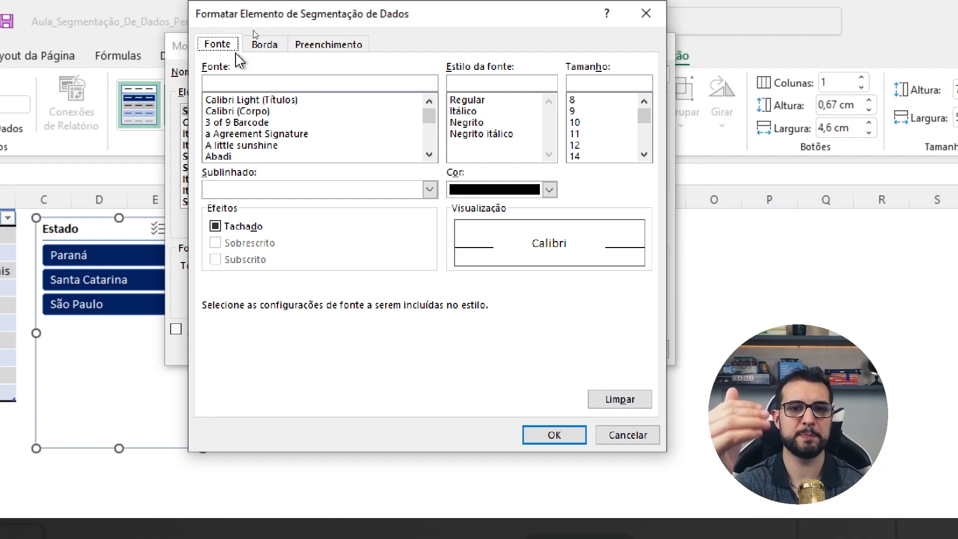
pyautogui.press('Escape')
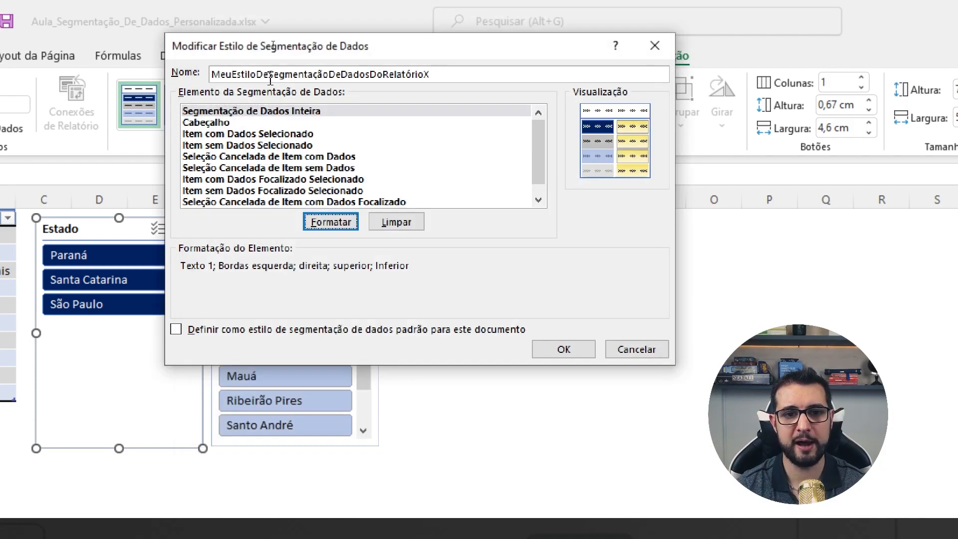
pyautogui.press('Escape')
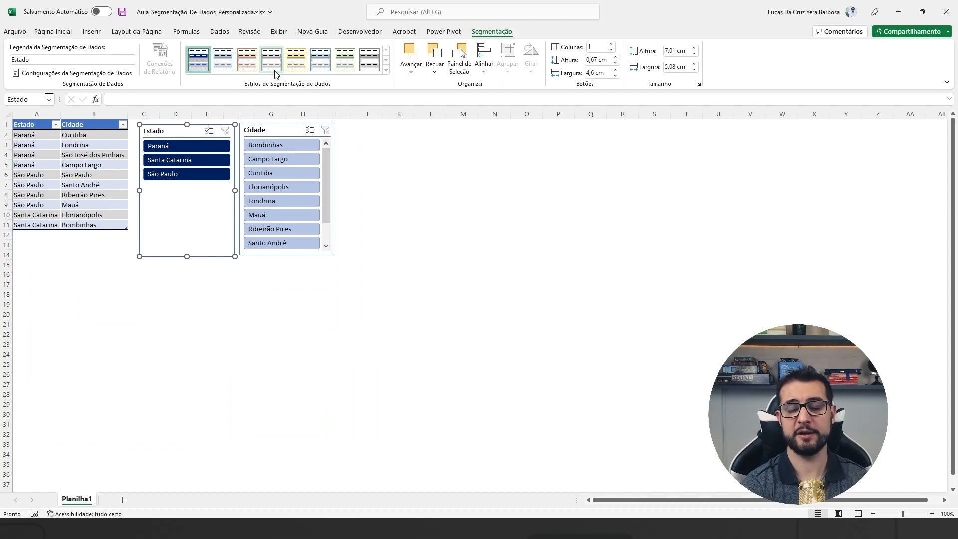